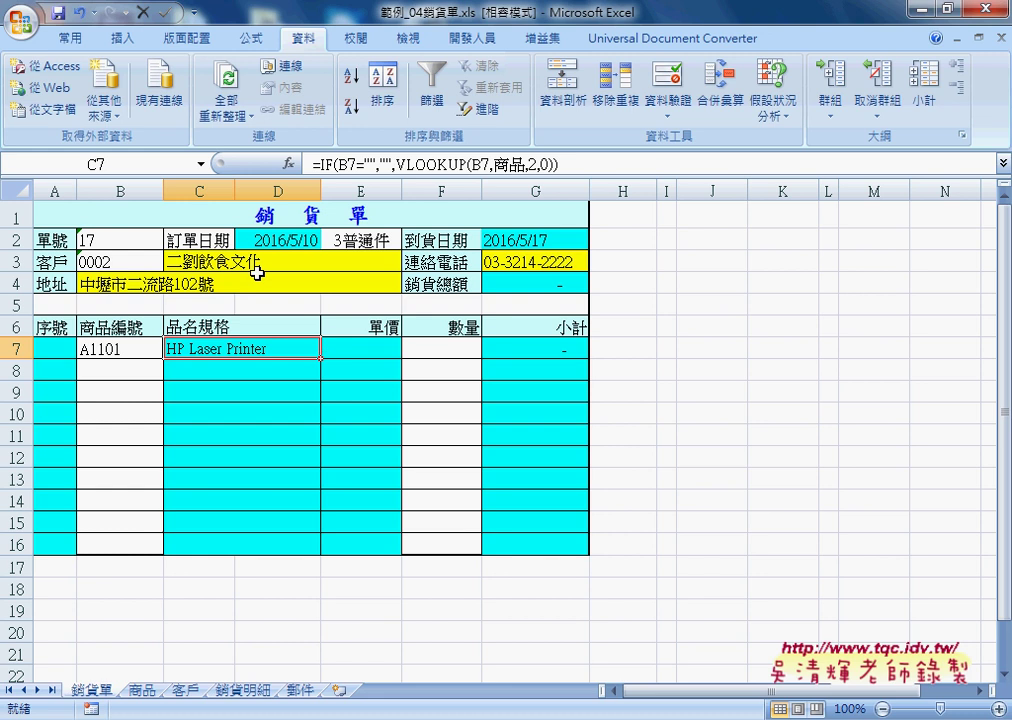
Step: Set the order's customer code in B3 to 0003 so the customer details refill
left_click(110, 262)
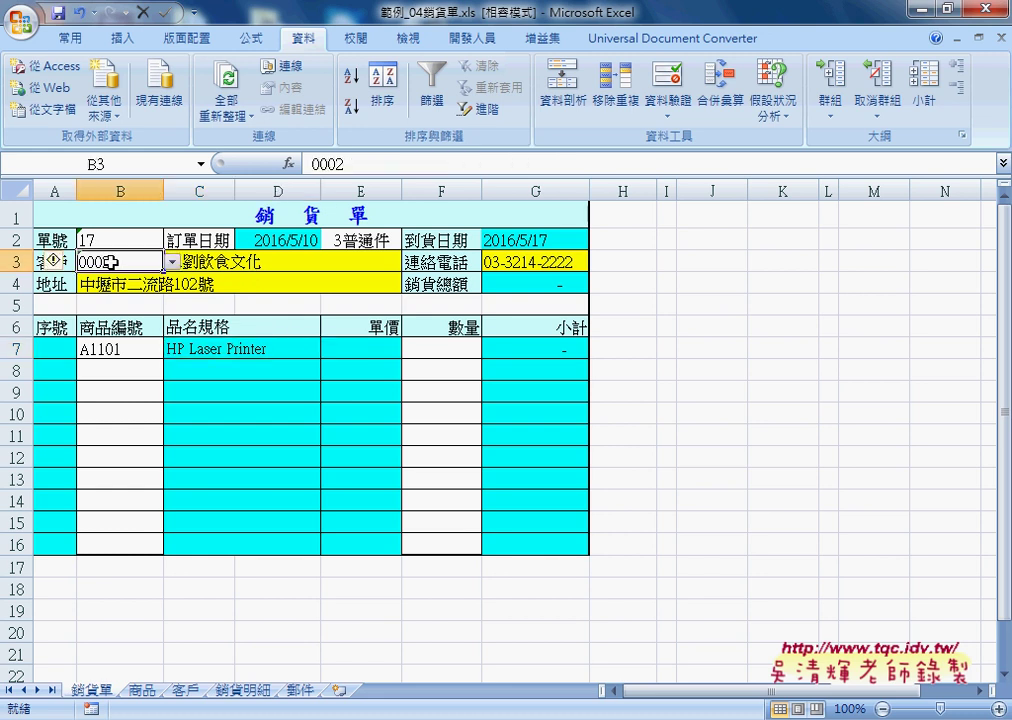
left_click(172, 262)
left_click(155, 302)
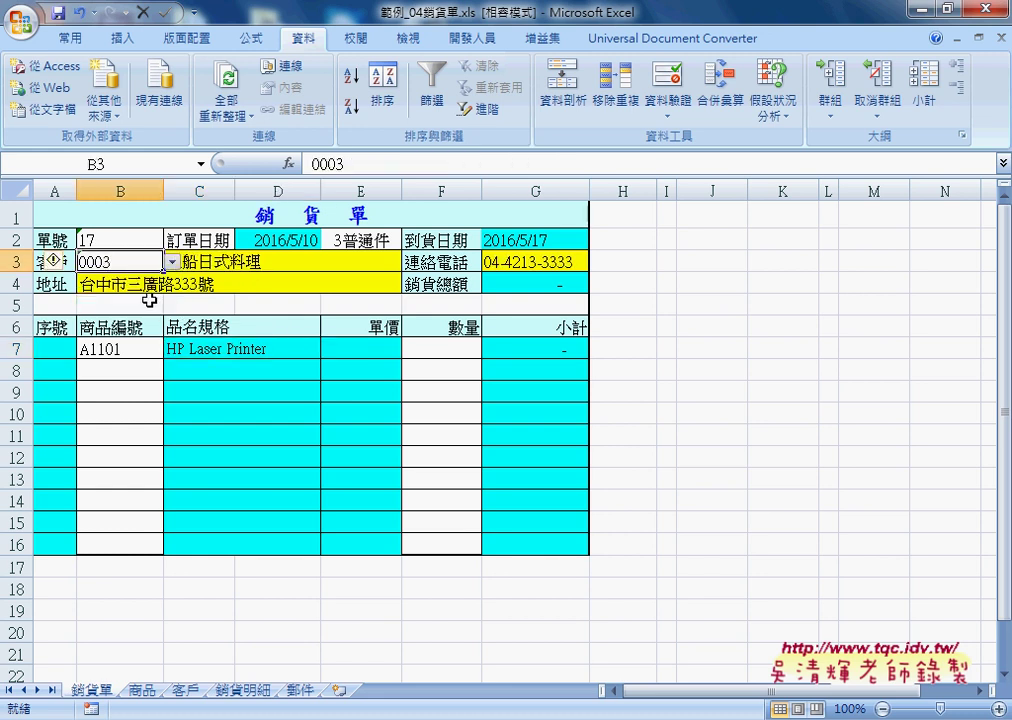
Step: Inspect C7's IF arguments: the blank check on B7 and the VLOOKUP in Value_if_false
left_click(151, 347)
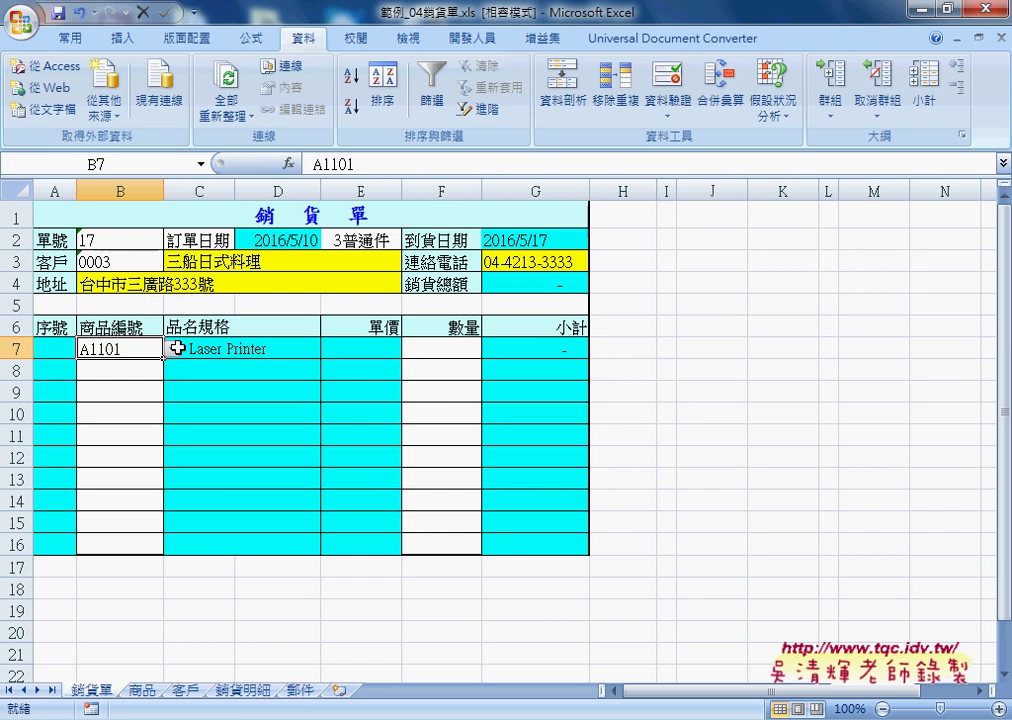
left_click(180, 349)
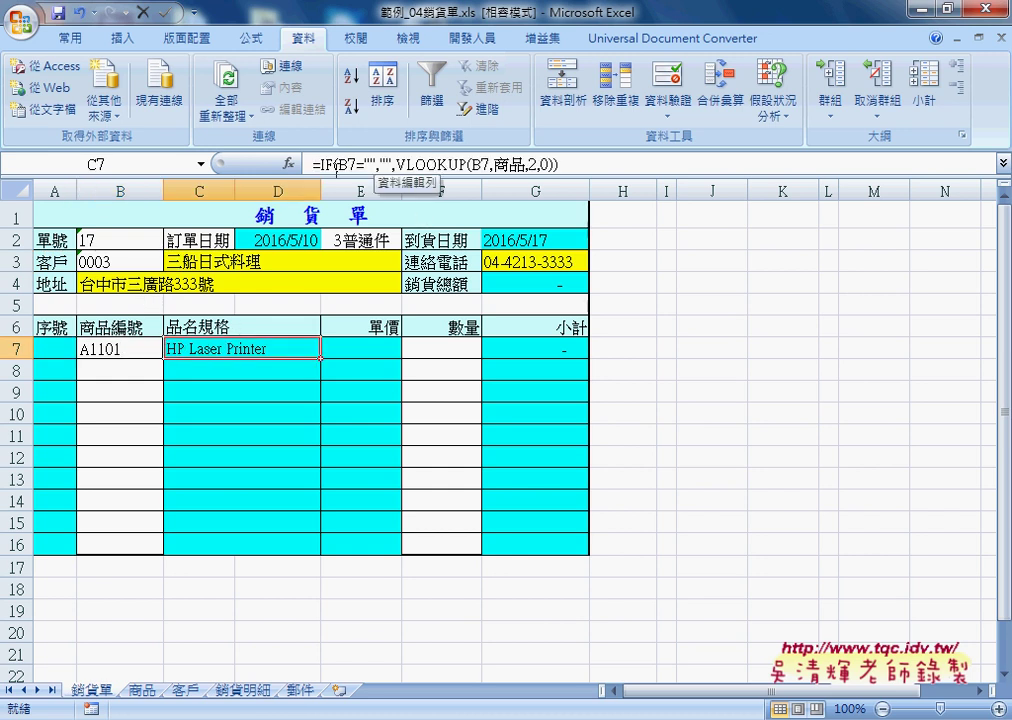
key("F2")
left_click(290, 163)
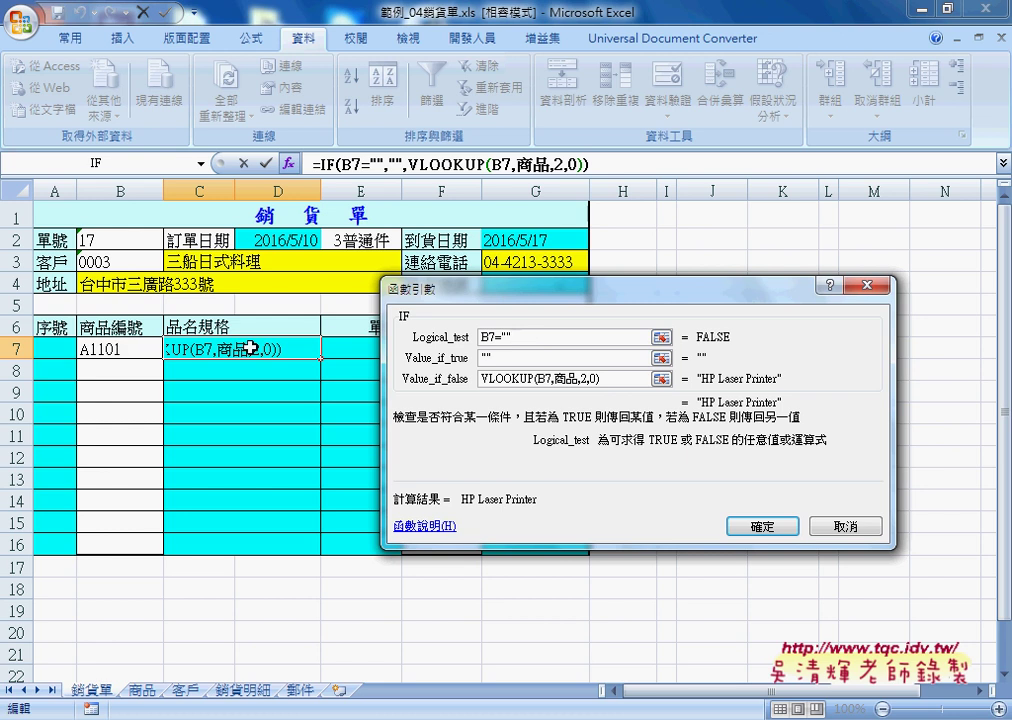
double_click(505, 337)
key("Tab")
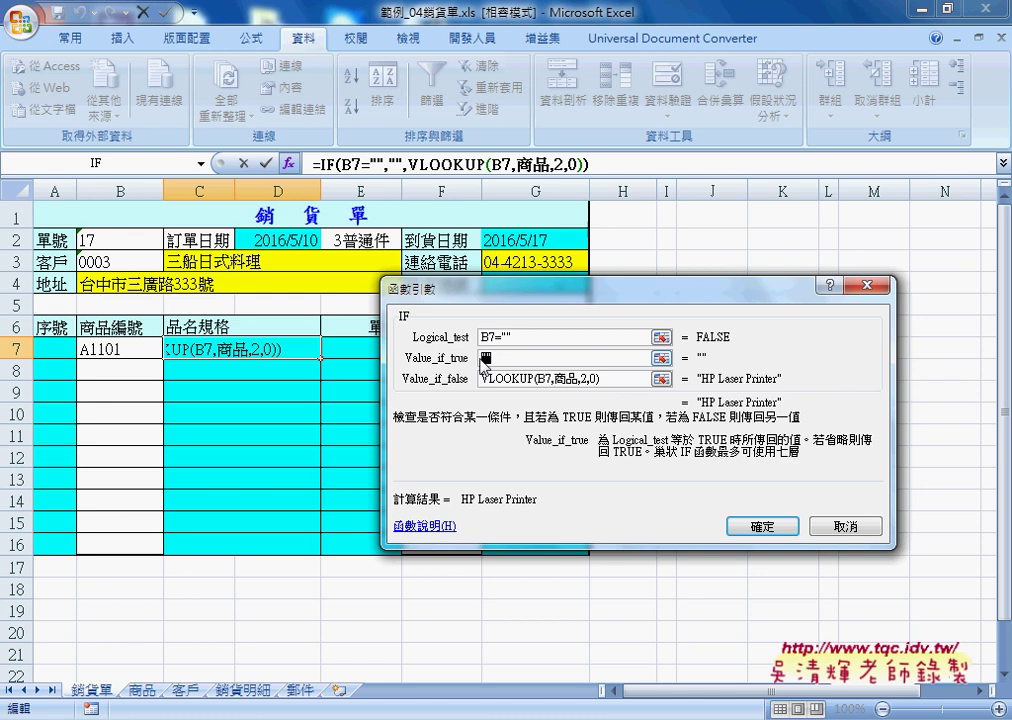
left_click_drag(600, 379, 476, 384)
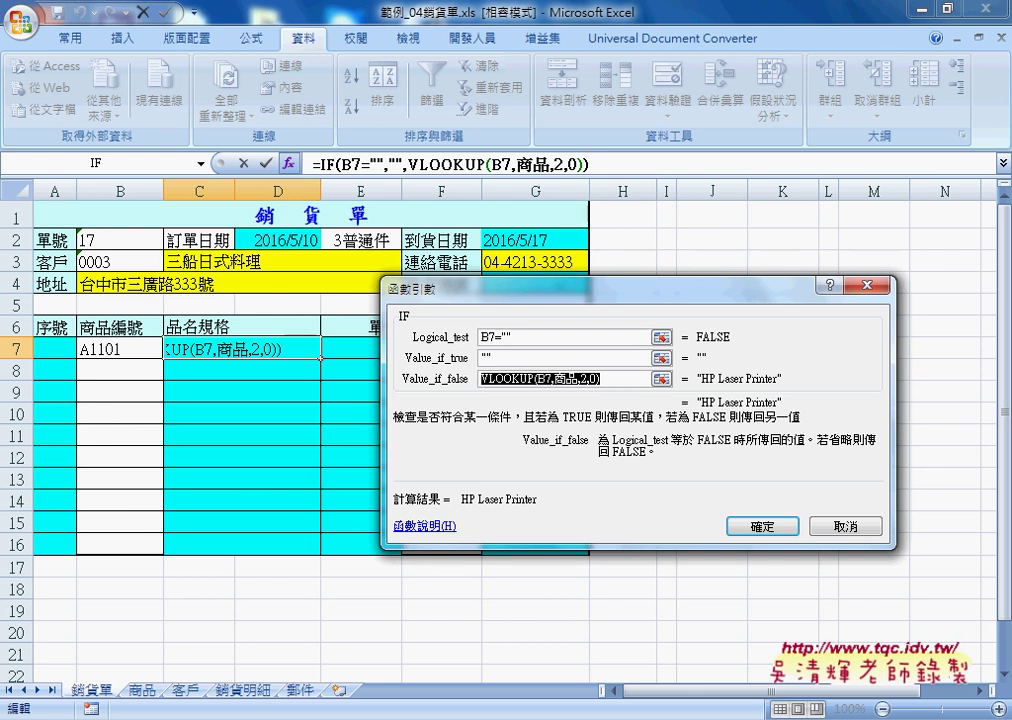
left_click(165, 485)
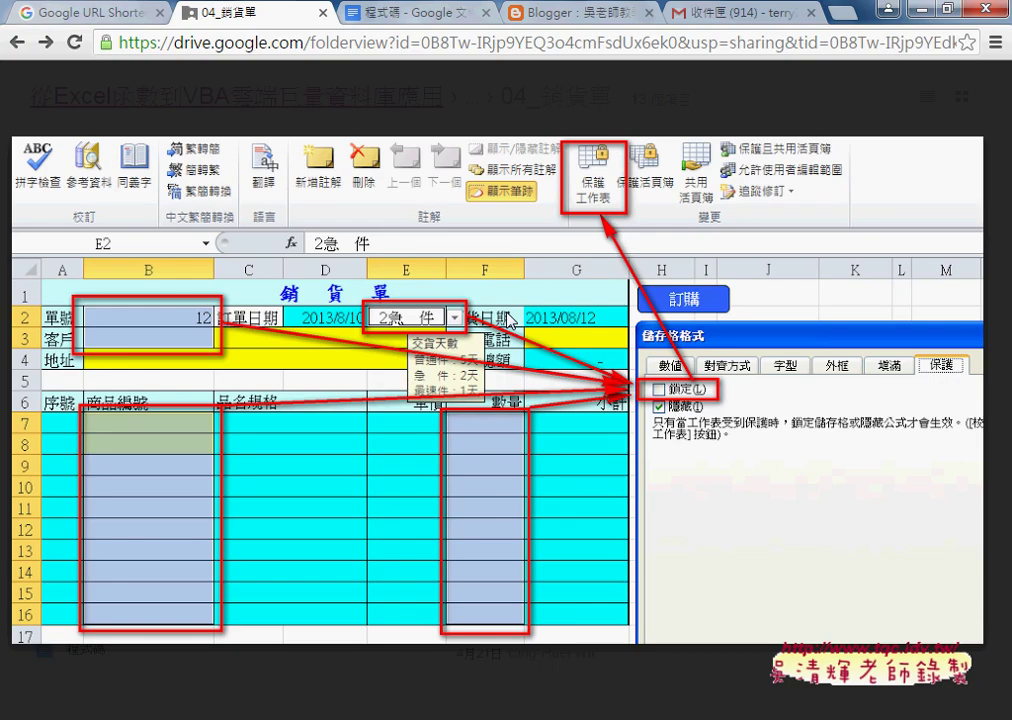
Step: Close the 07_保護工作表.png preview and preview the 03_客戶.png screenshot instead
left_click(995, 90)
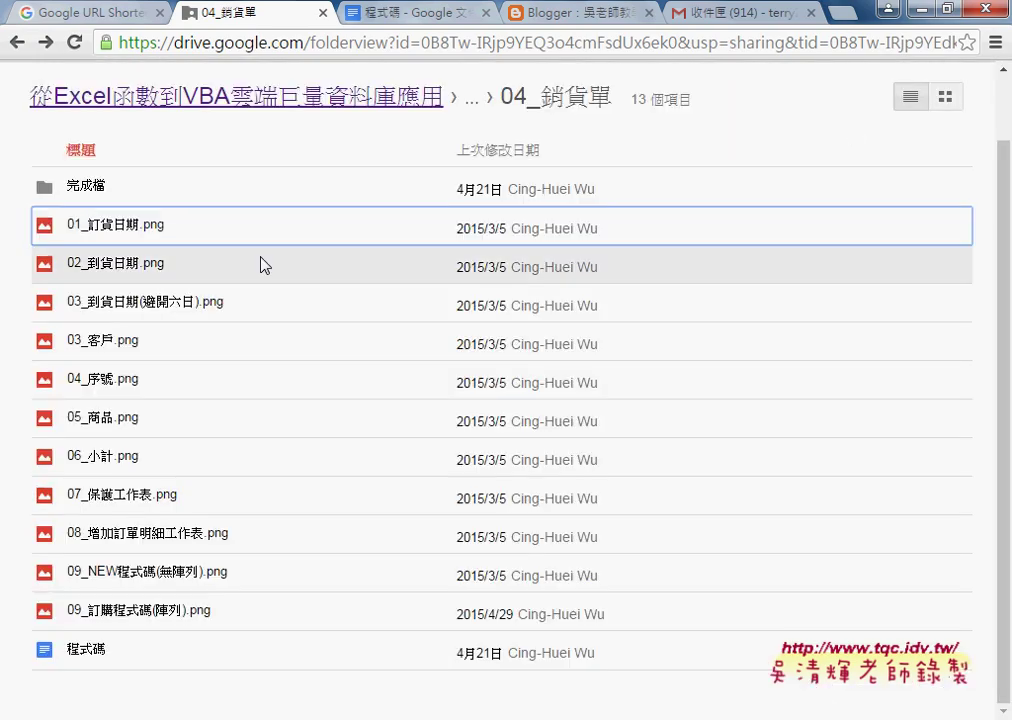
left_click(120, 346)
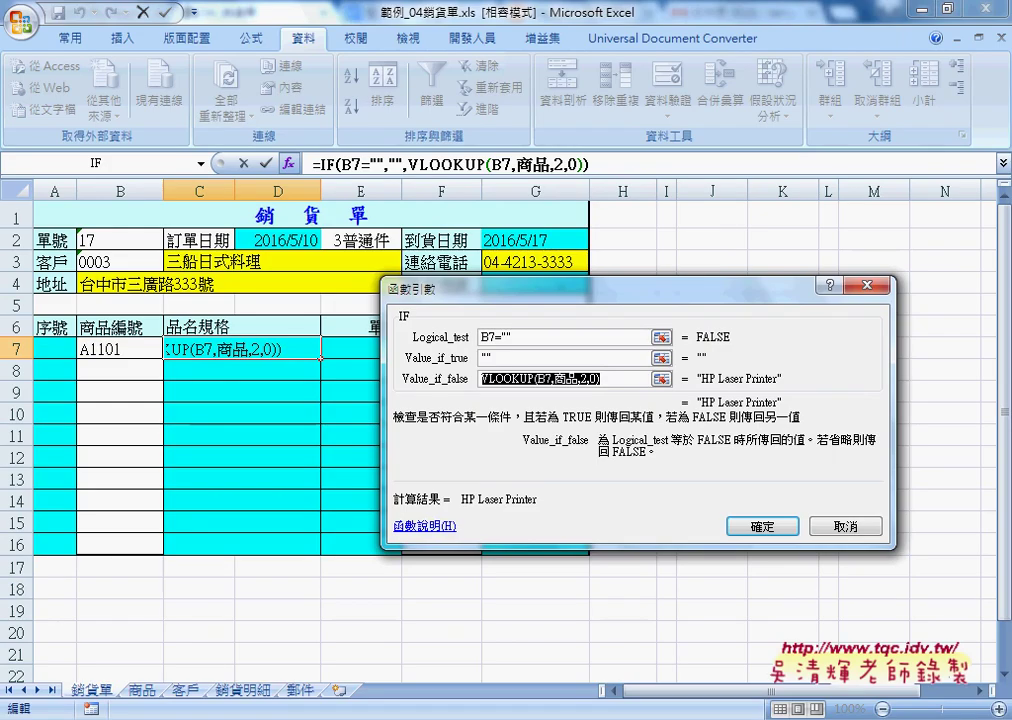
Step: Review C7's Logical_test and Value_if_true arguments, then cancel, leaving the formula unchanged
left_click(521, 338)
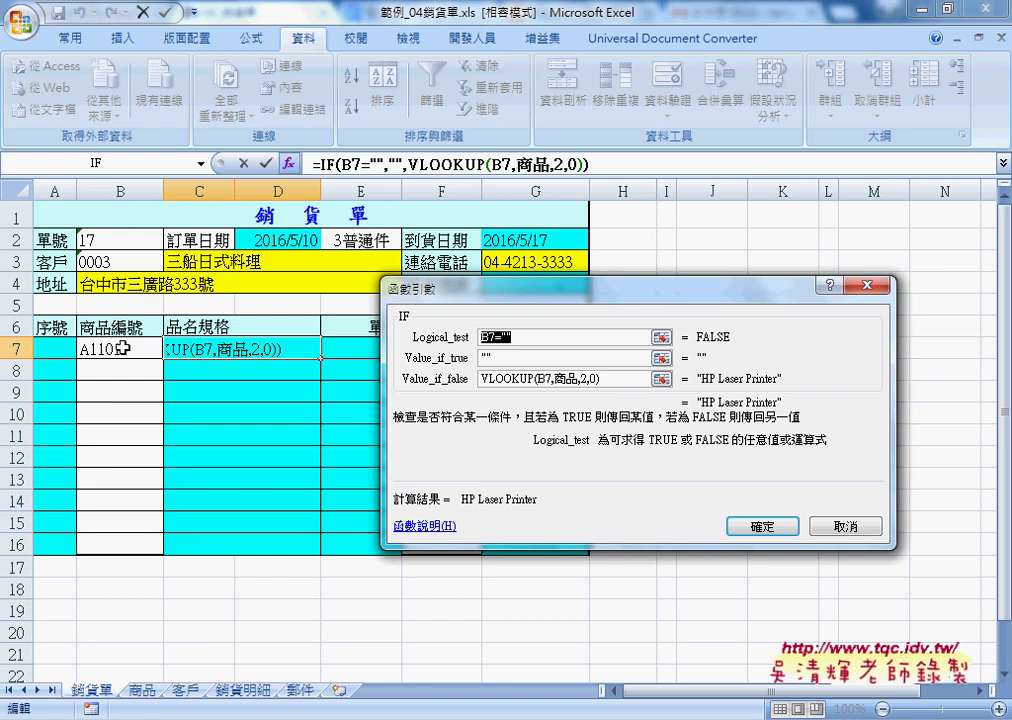
left_click(513, 359)
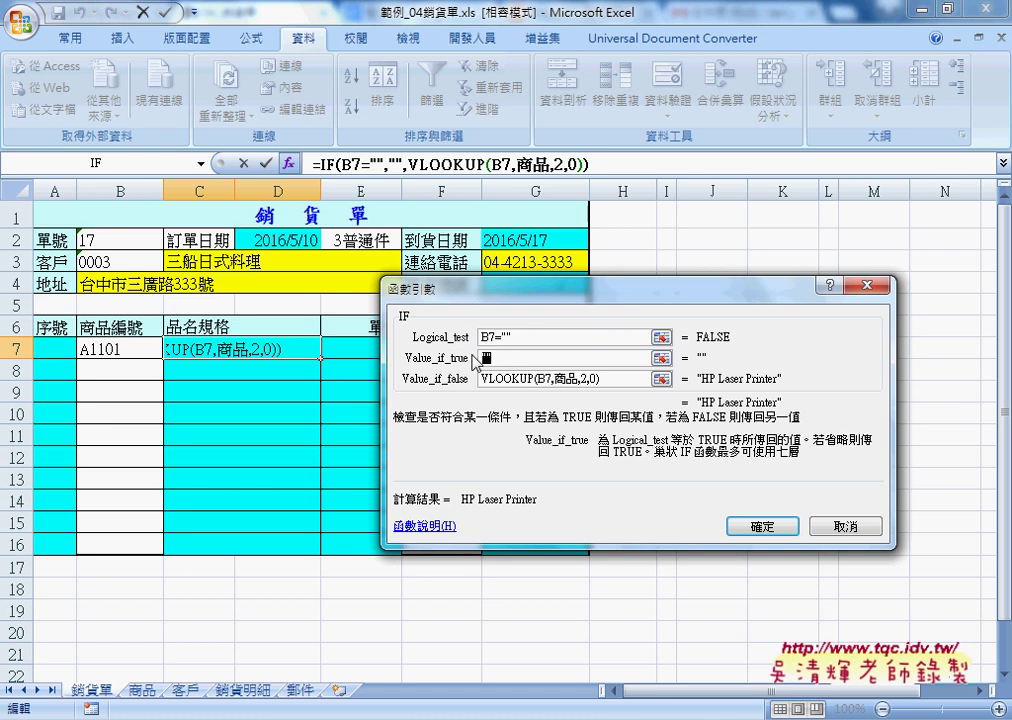
left_click(846, 527)
Step: Copy C7's lookup into E7 with column index 3, so E7 shows a 12,000 unit price
left_click_drag(558, 164, 255, 158)
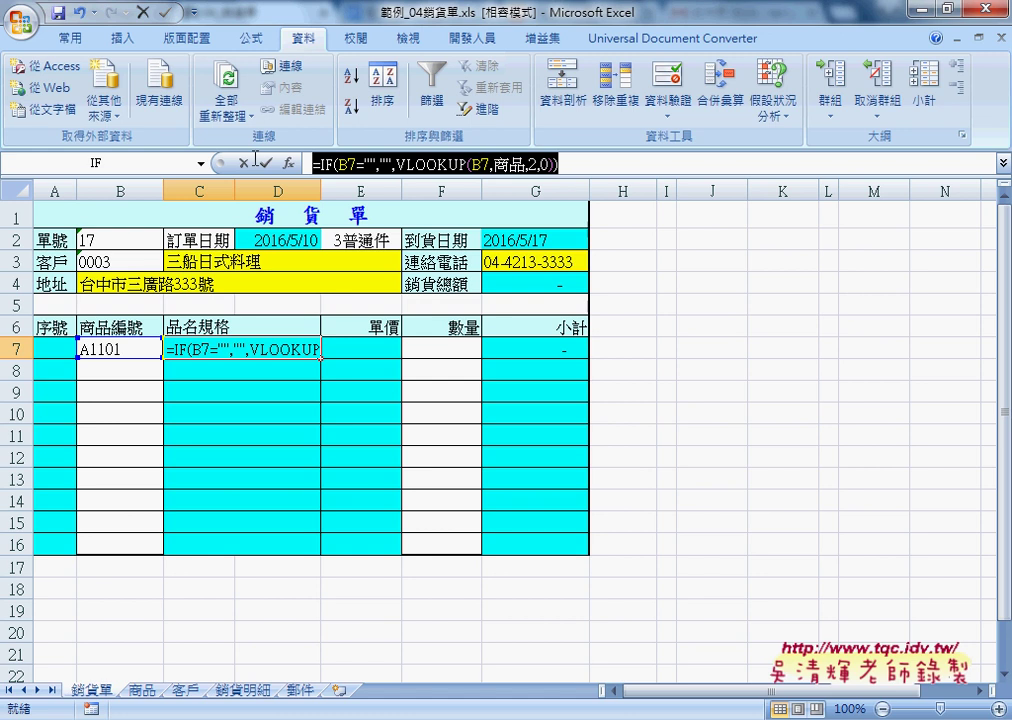
right_click(412, 165)
left_click(440, 205)
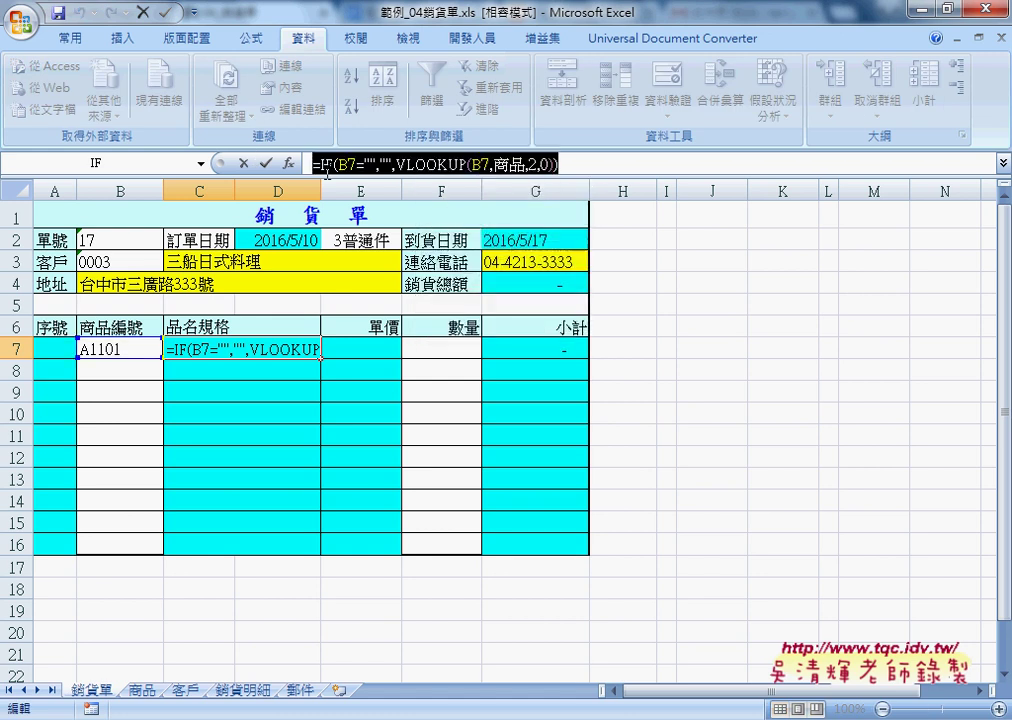
left_click(265, 163)
left_click(350, 348)
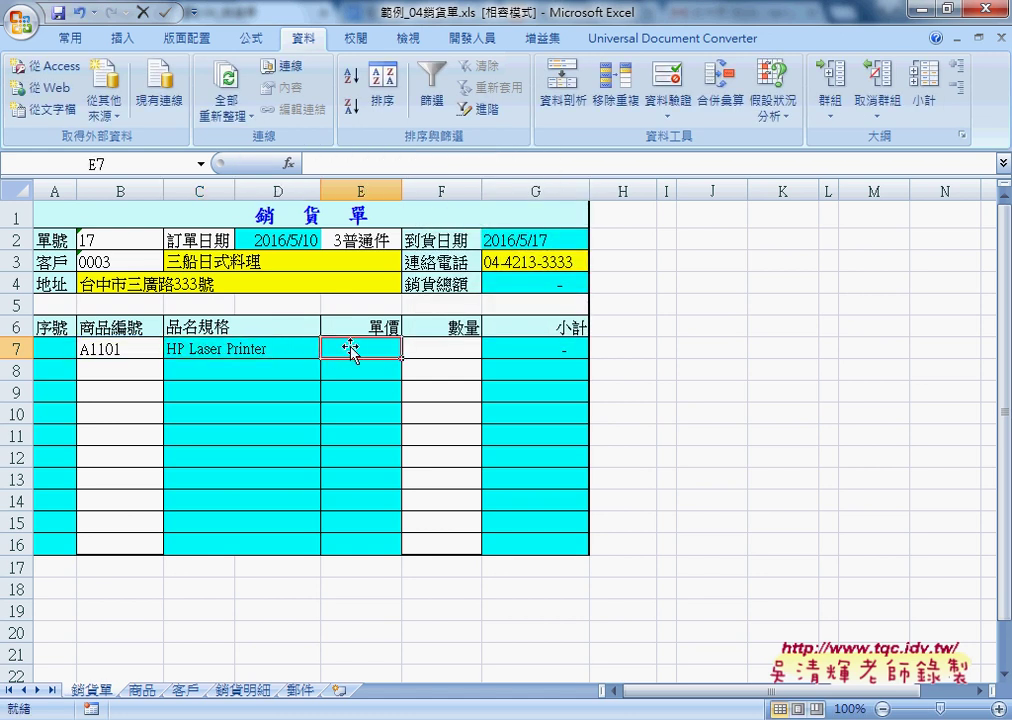
right_click(340, 163)
left_click(372, 222)
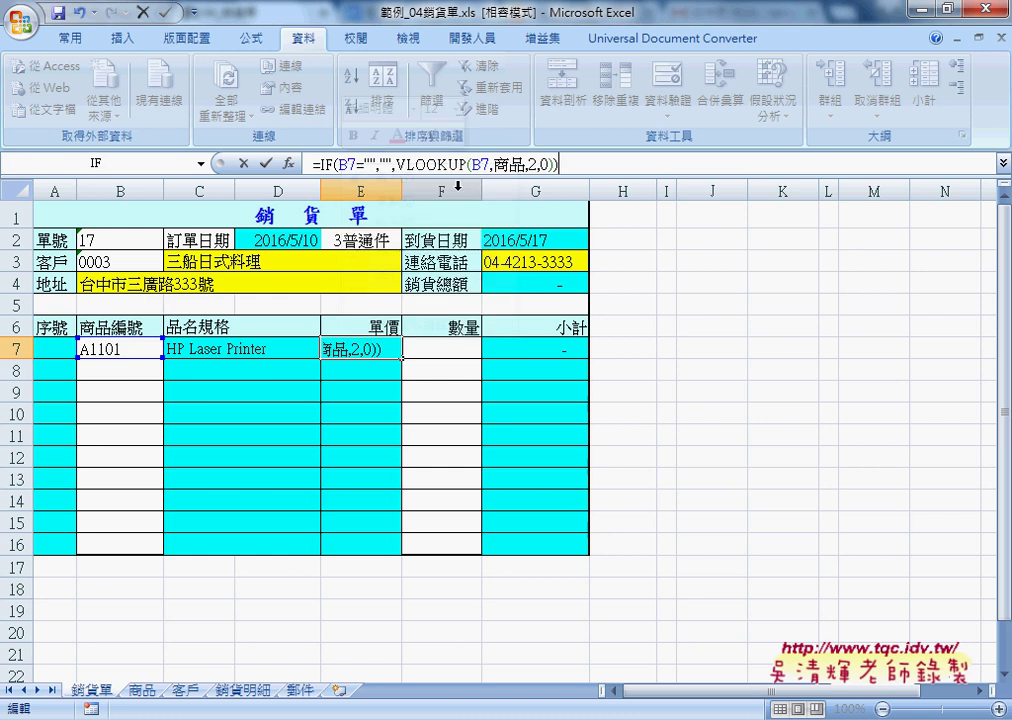
double_click(533, 164)
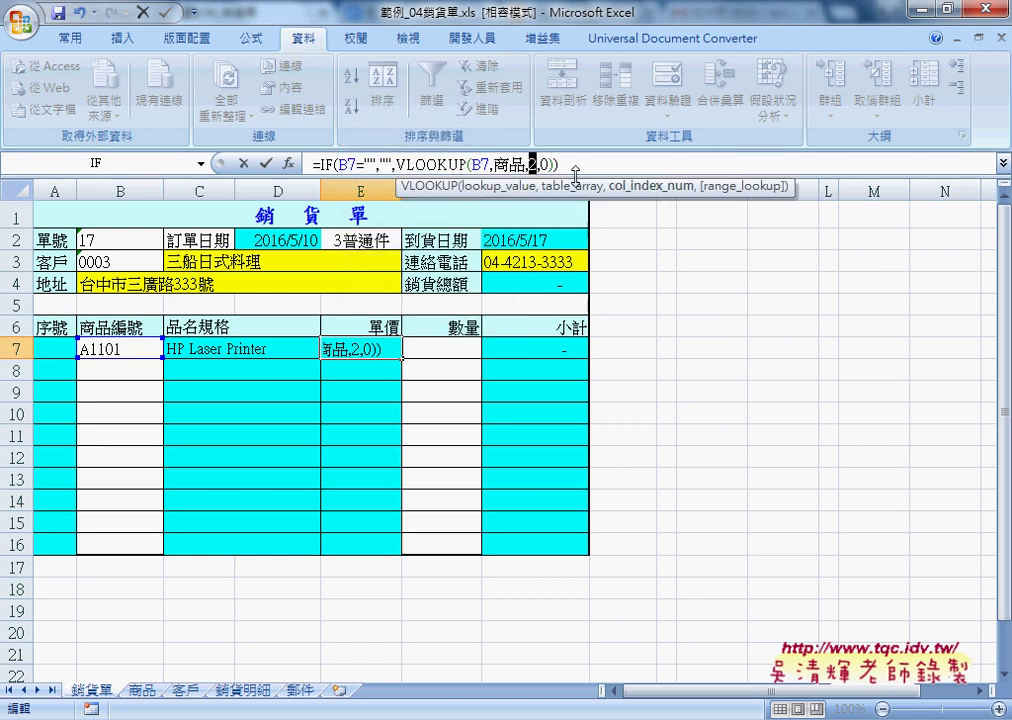
type("3")
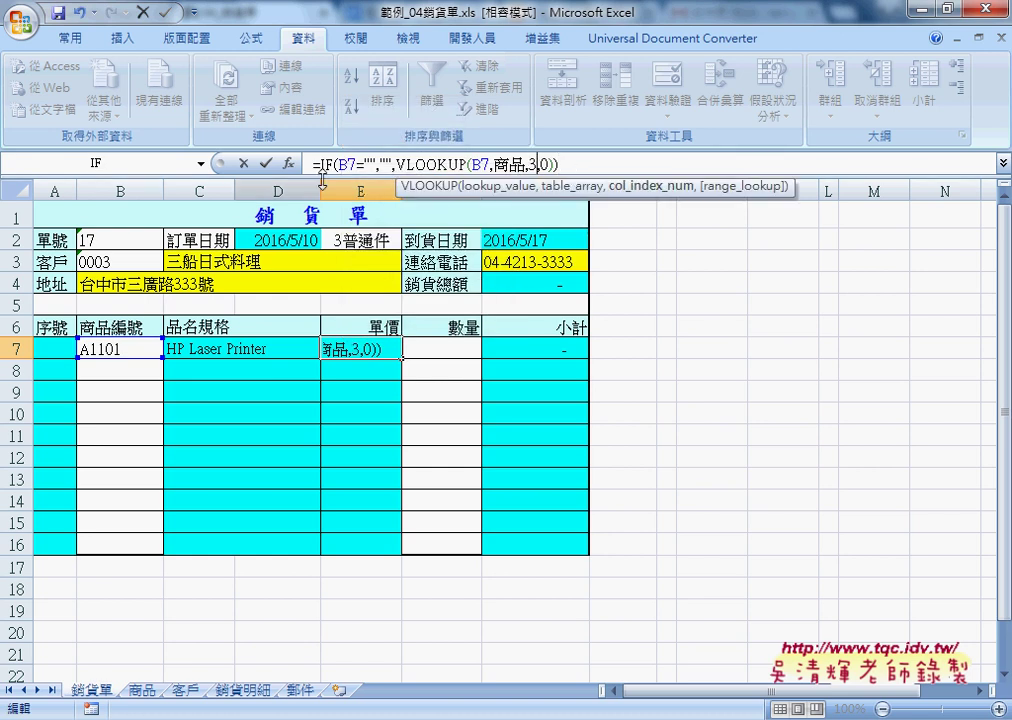
left_click(265, 163)
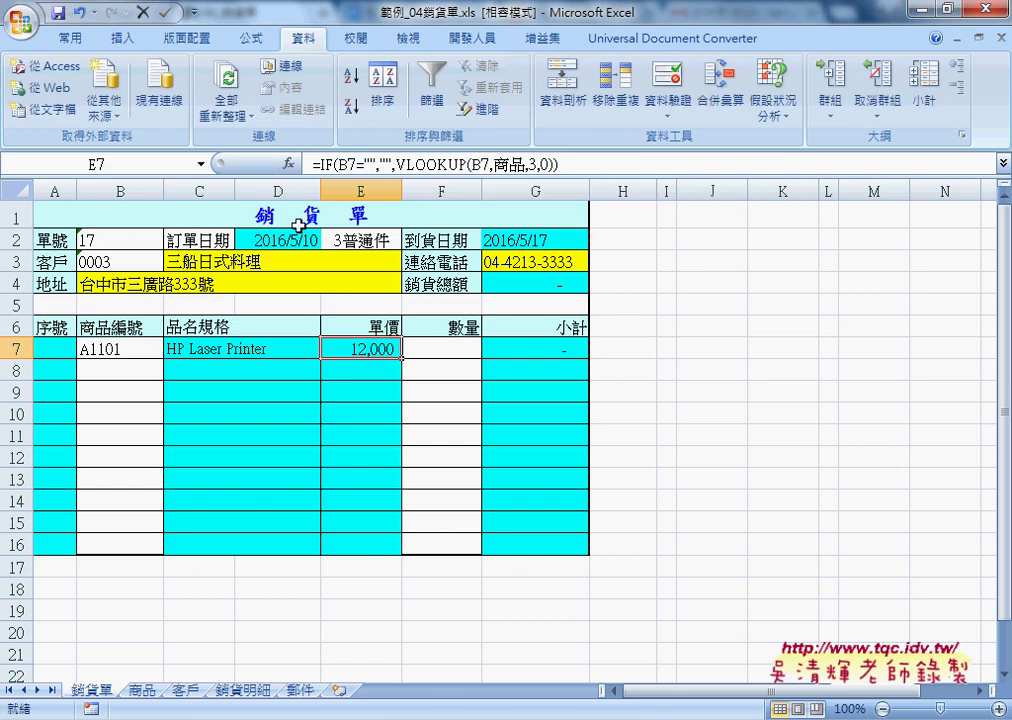
left_click(115, 349)
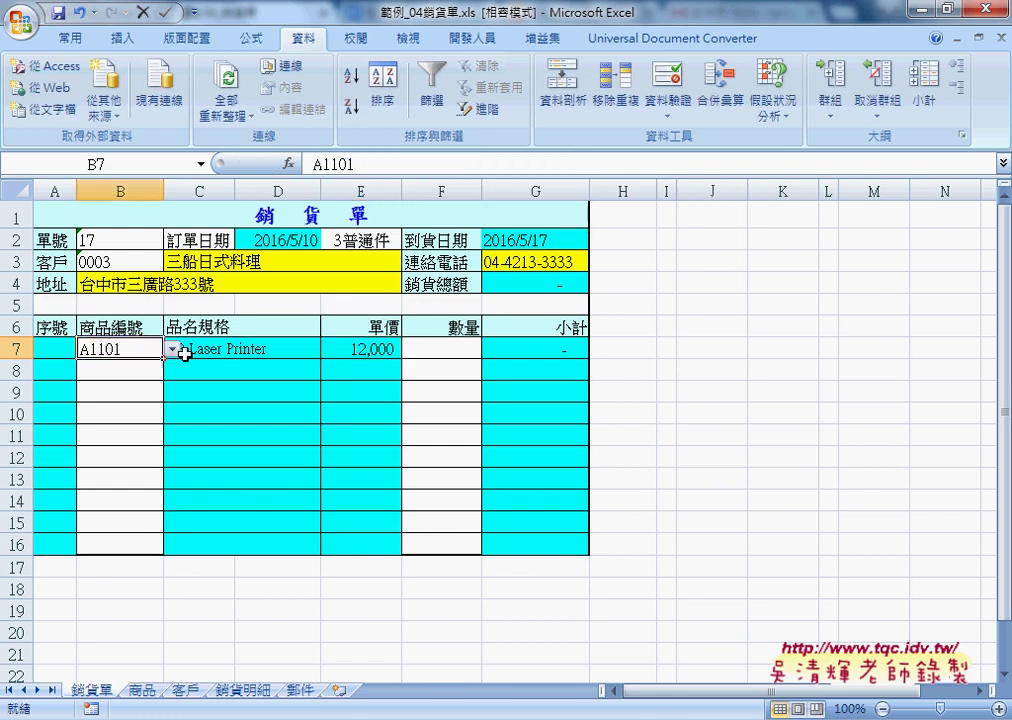
Step: Clear B7's product code and cut E7*F7 out of G7's subtotal formula
key("Delete")
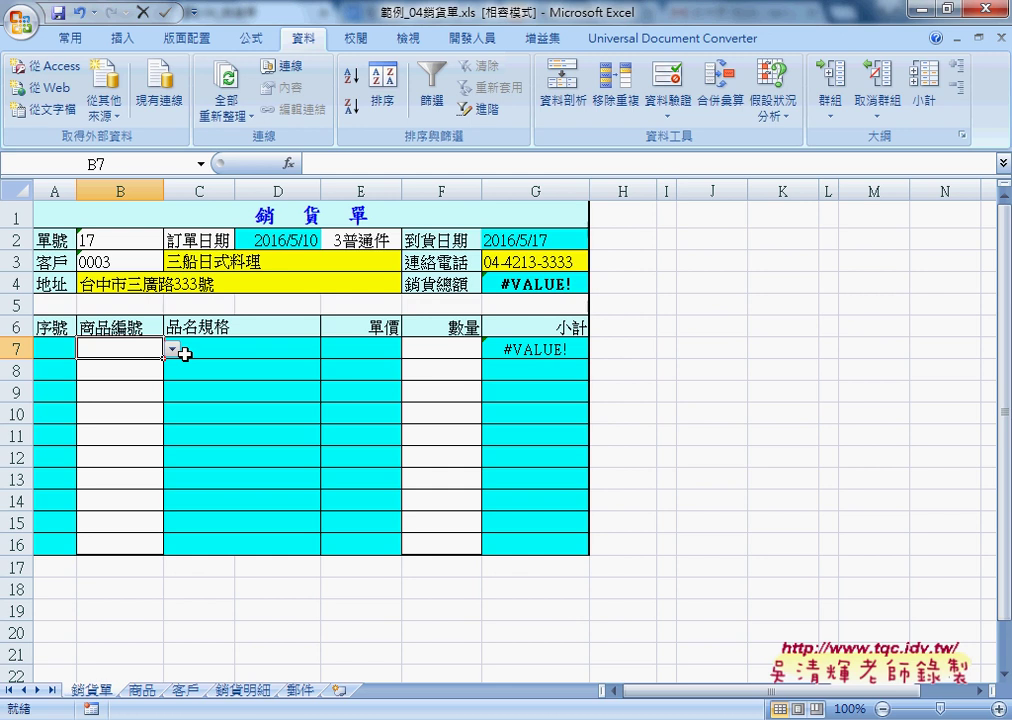
left_click(583, 347)
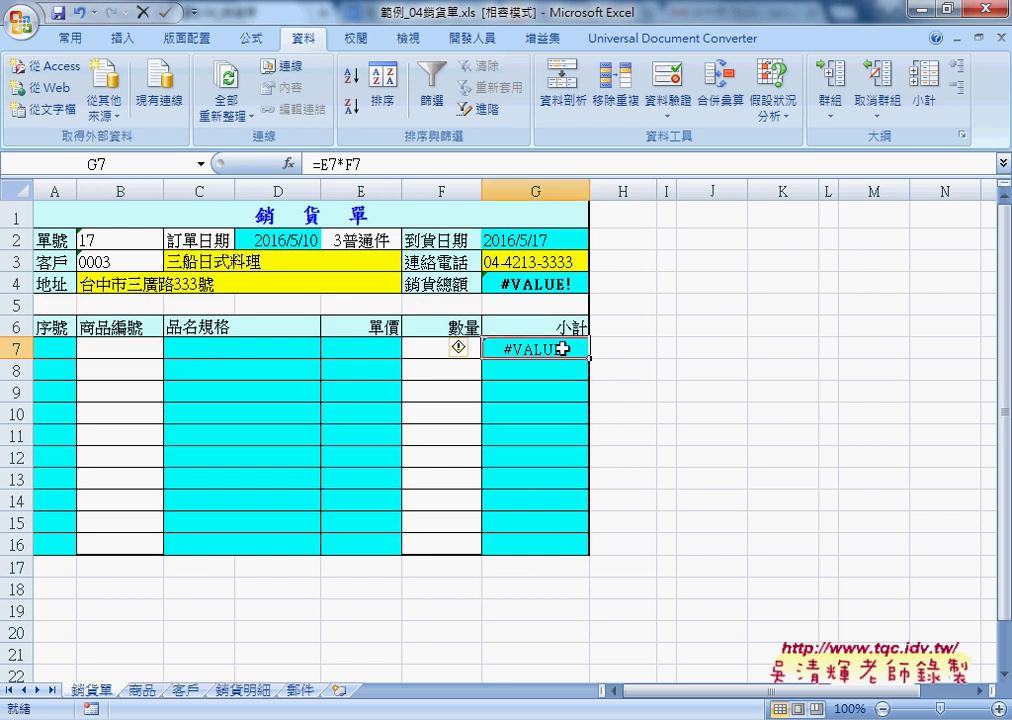
left_click_drag(329, 163, 360, 163)
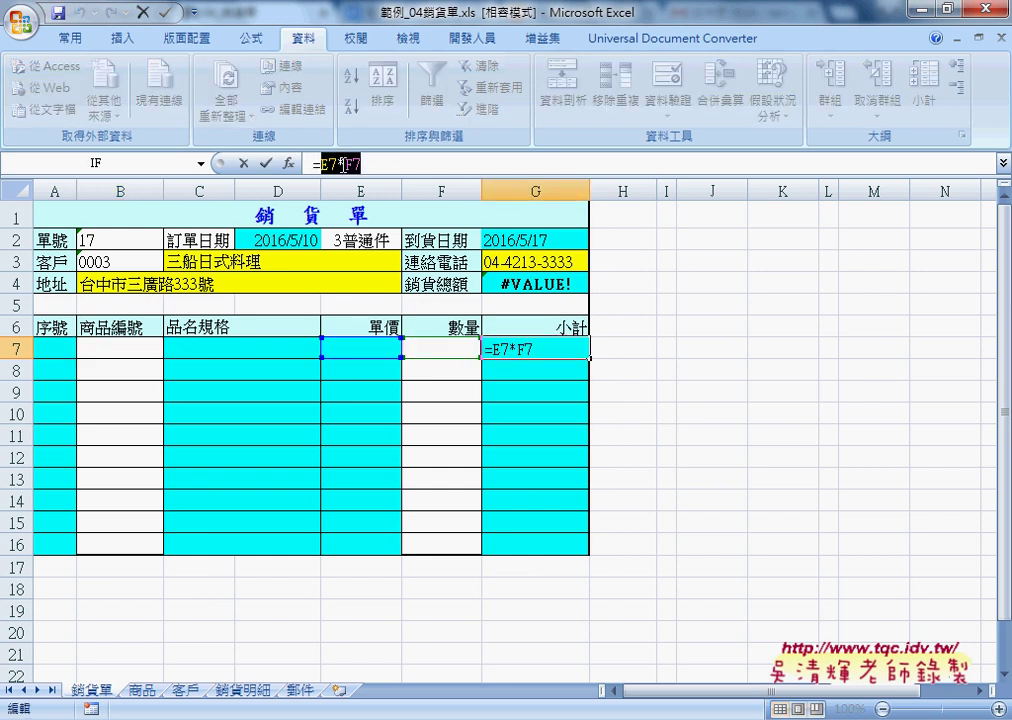
right_click(351, 168)
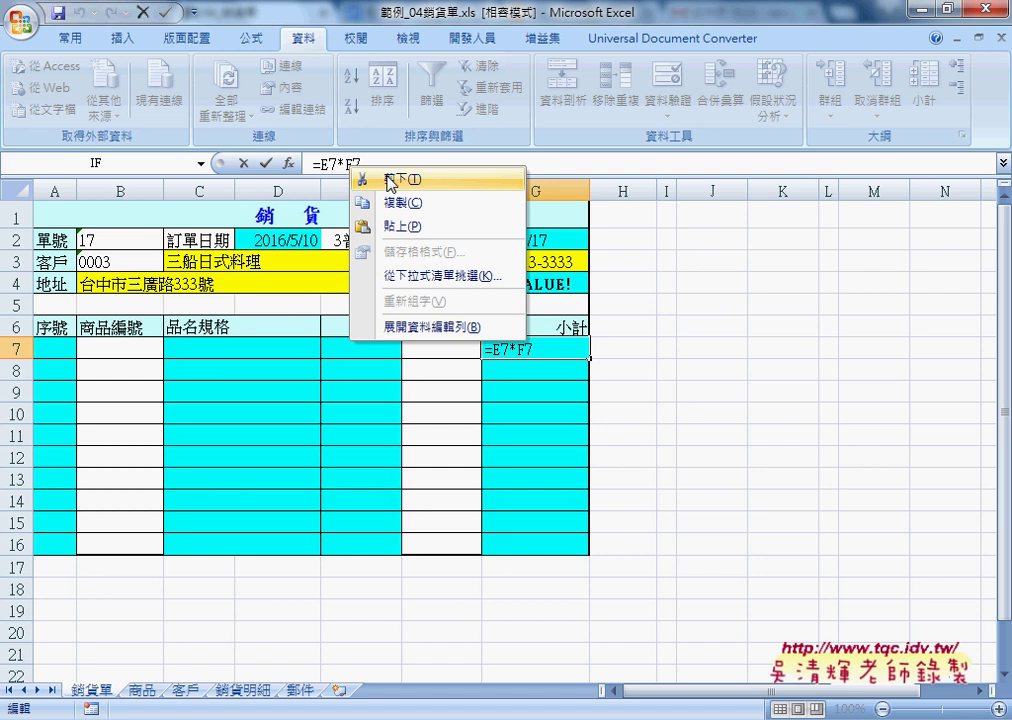
left_click(388, 180)
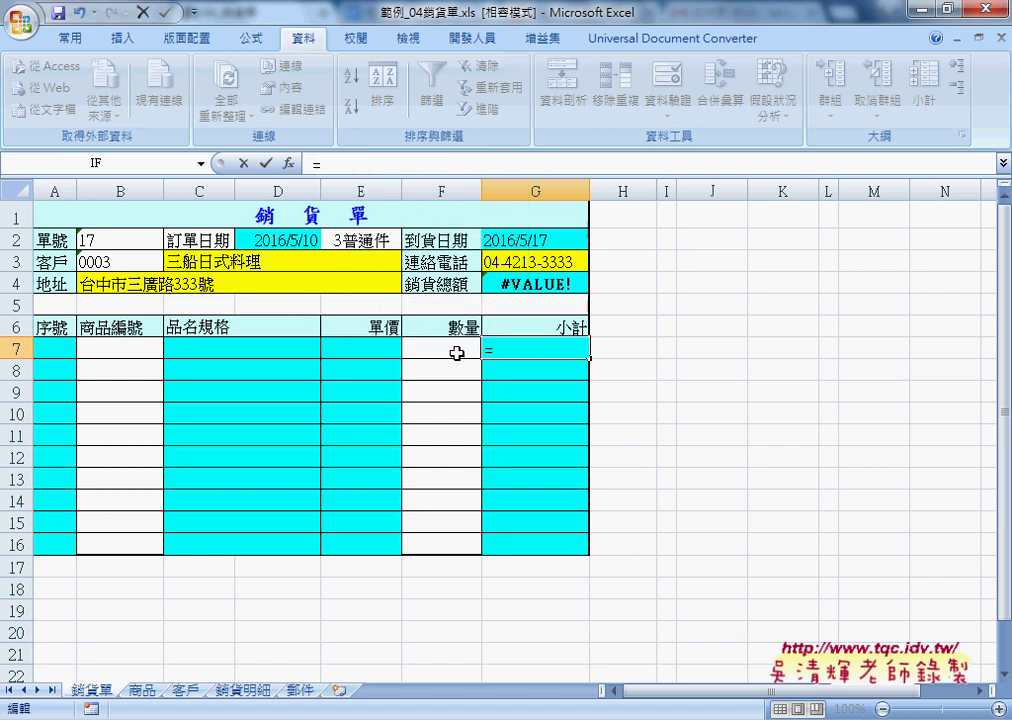
Step: Rebuild G7 as =IF(F7="","",E7*F7) using the IF arguments dialog
left_click(288, 163)
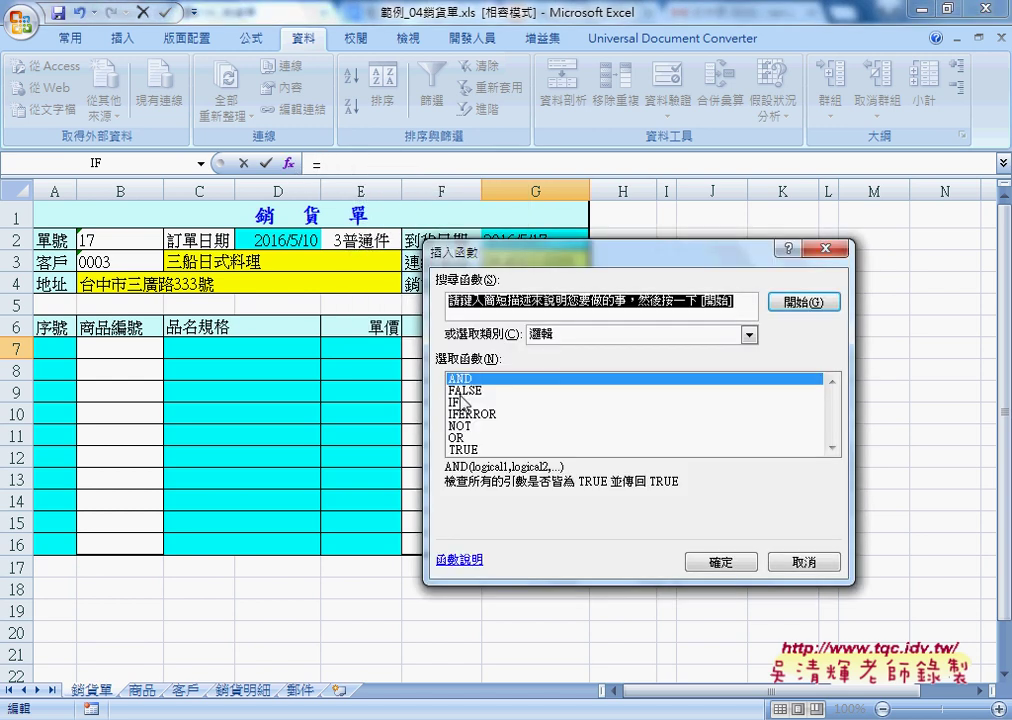
left_click(458, 402)
left_click(720, 562)
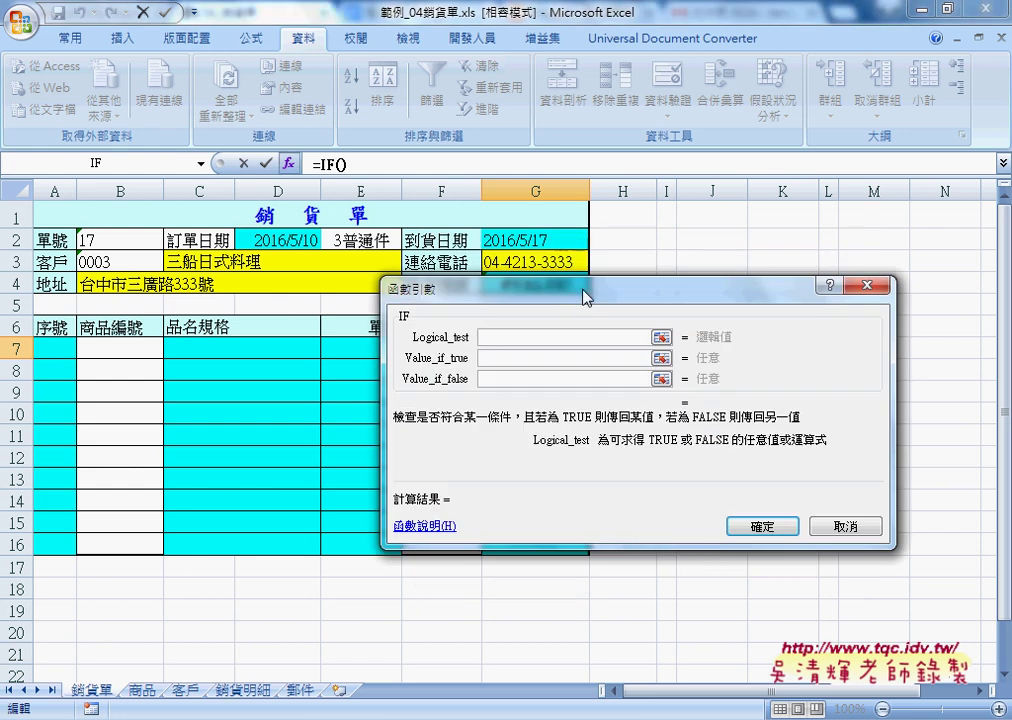
left_click_drag(585, 297, 730, 280)
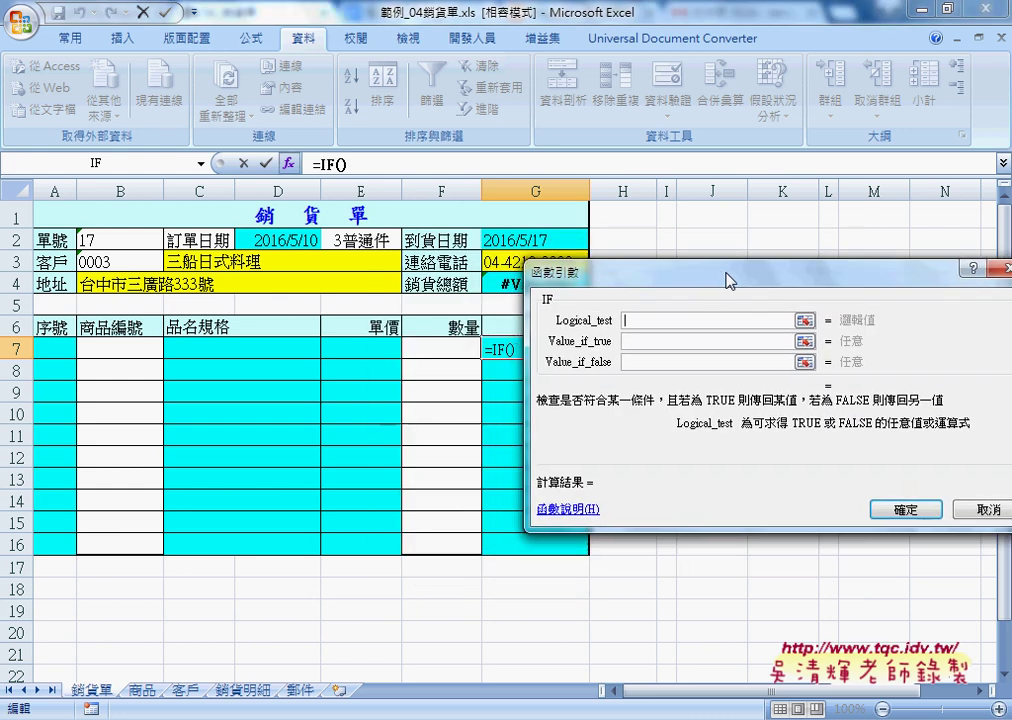
left_click(461, 349)
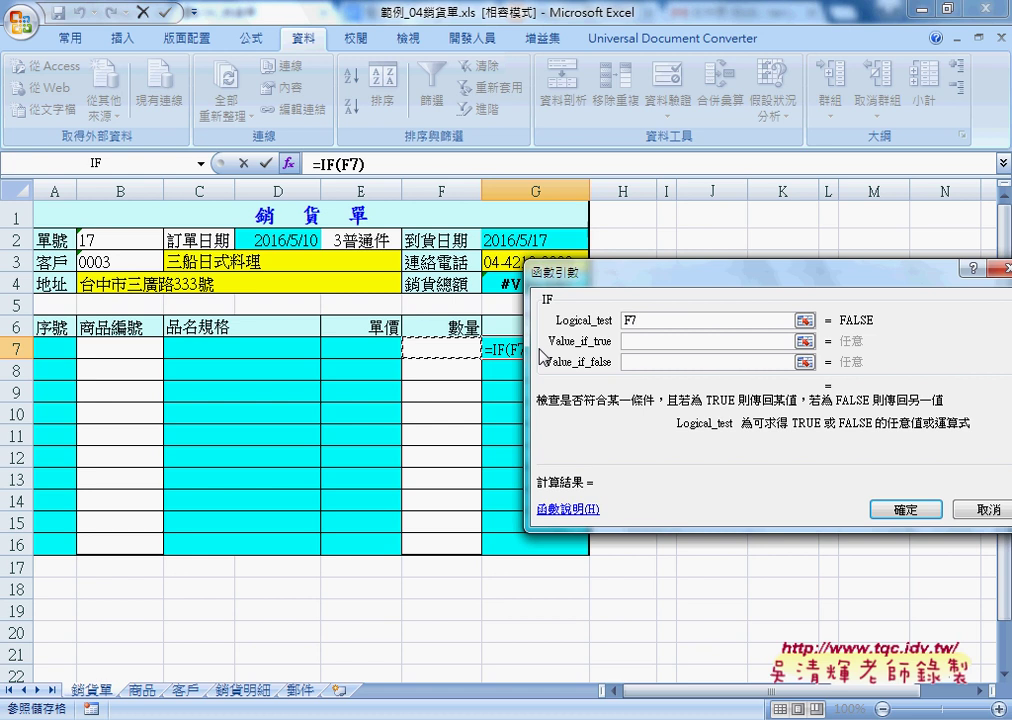
type("=\"\"")
key("Tab")
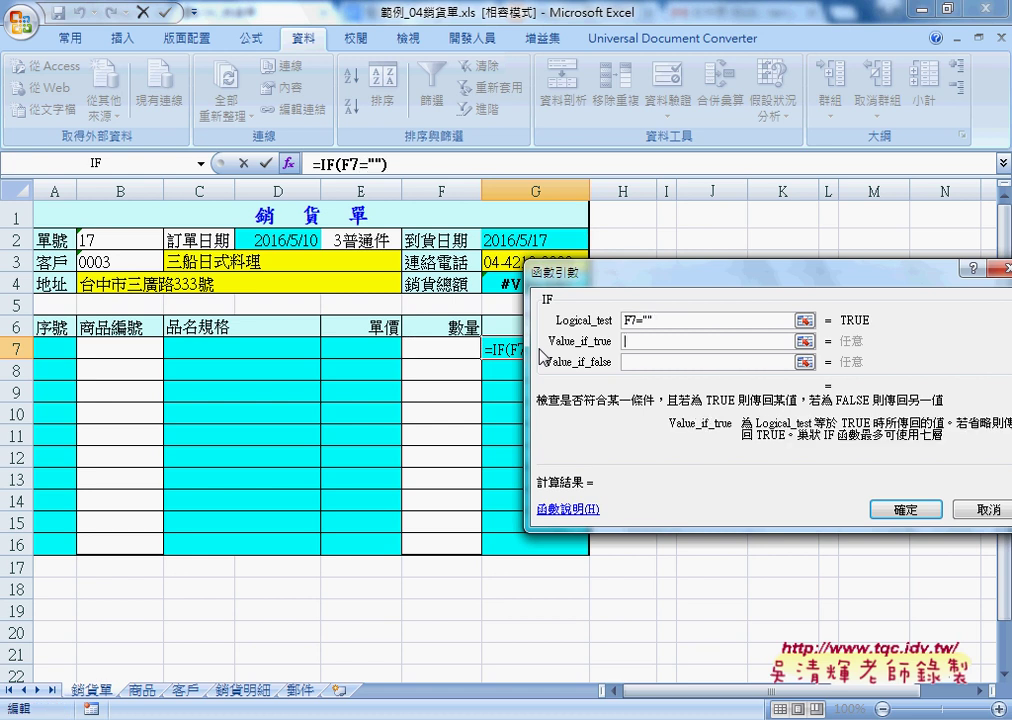
type("\"\"")
key("Tab")
type("E7*F7")
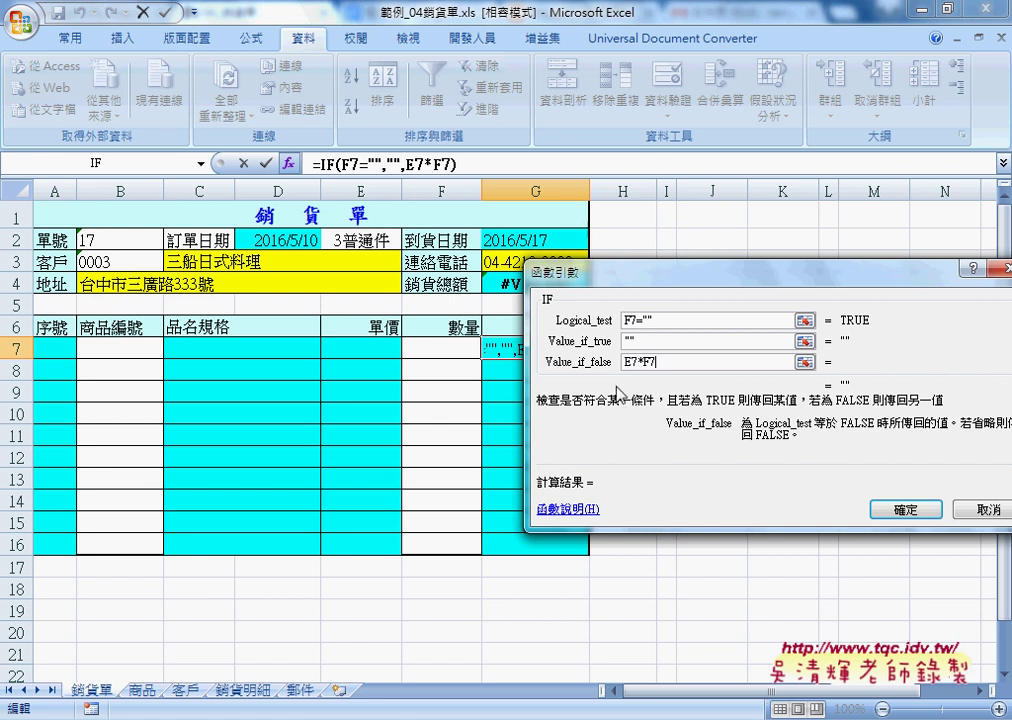
left_click(905, 509)
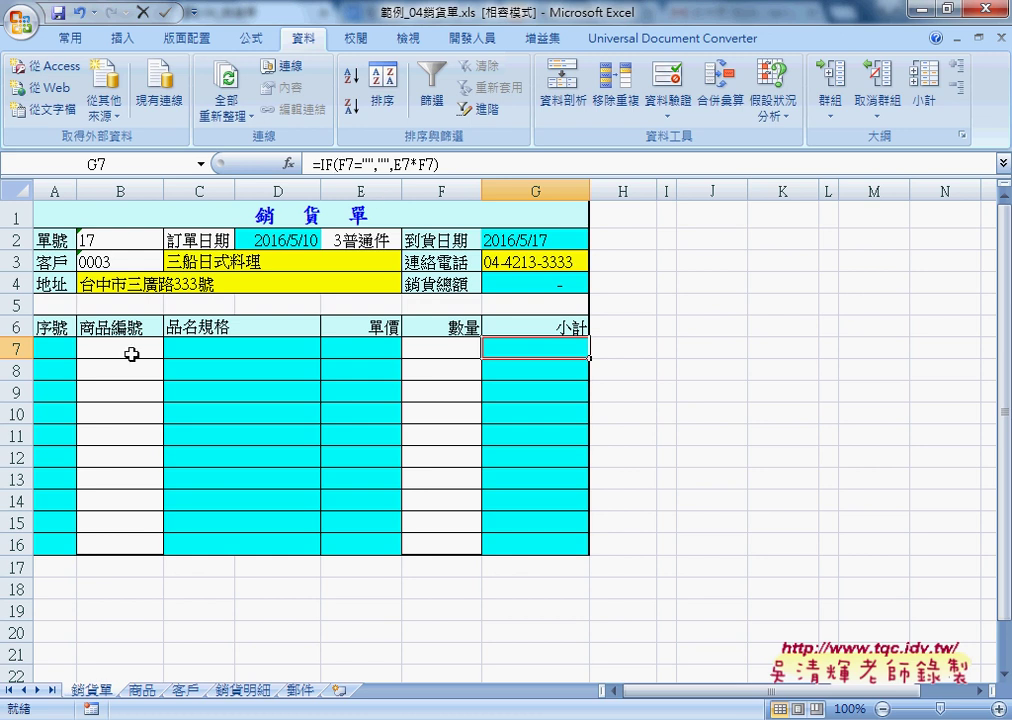
left_click(44, 348)
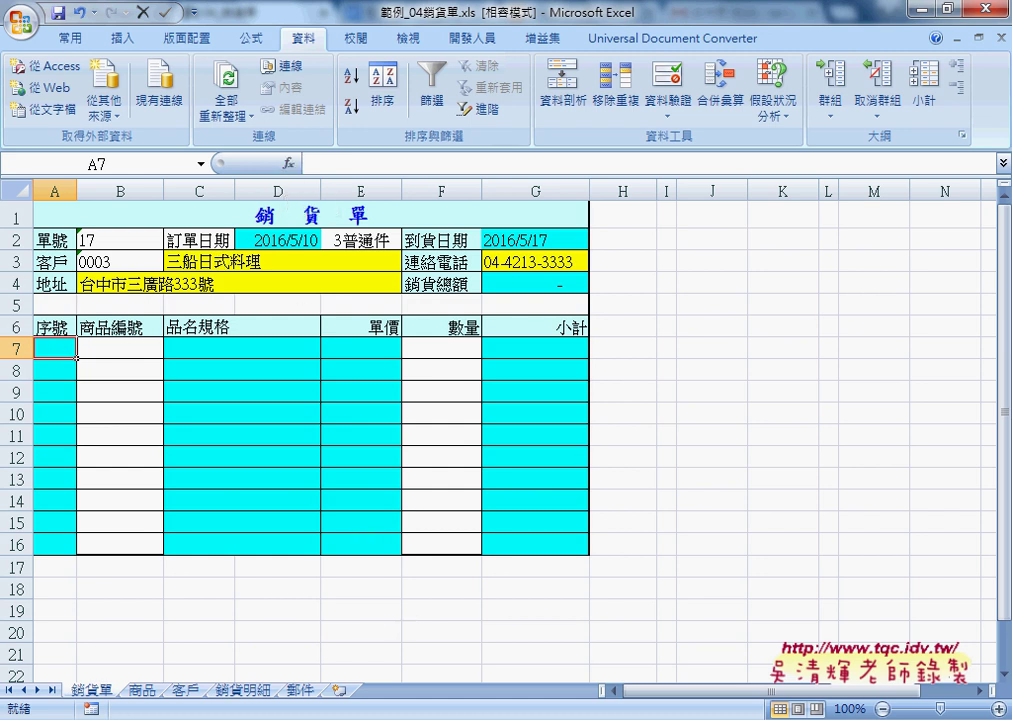
left_click(237, 639)
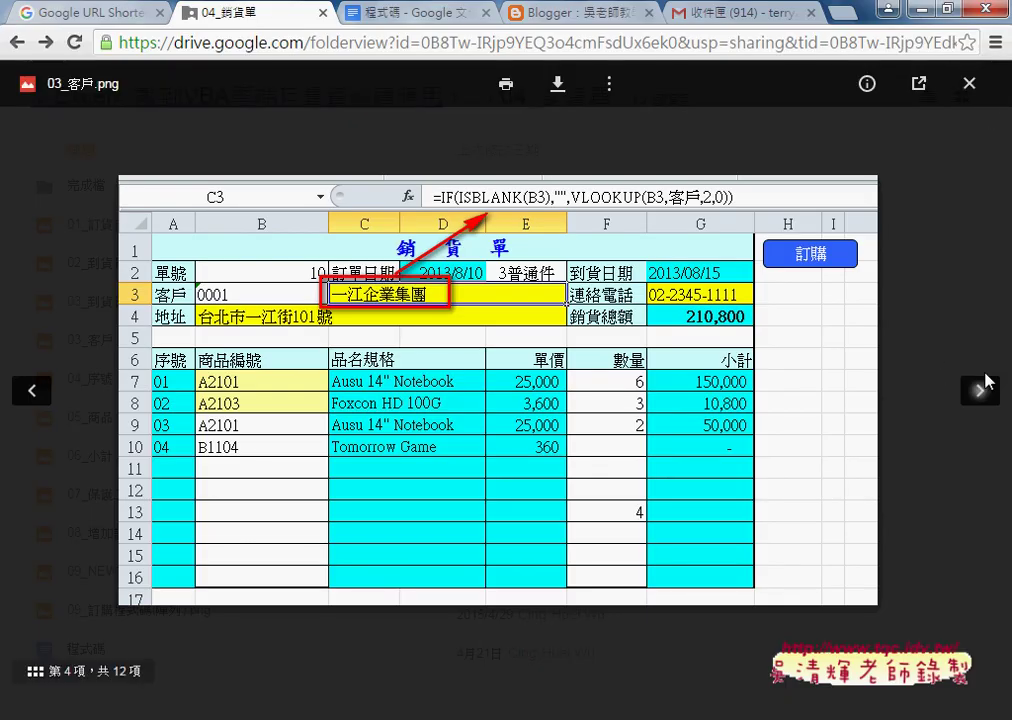
left_click(980, 391)
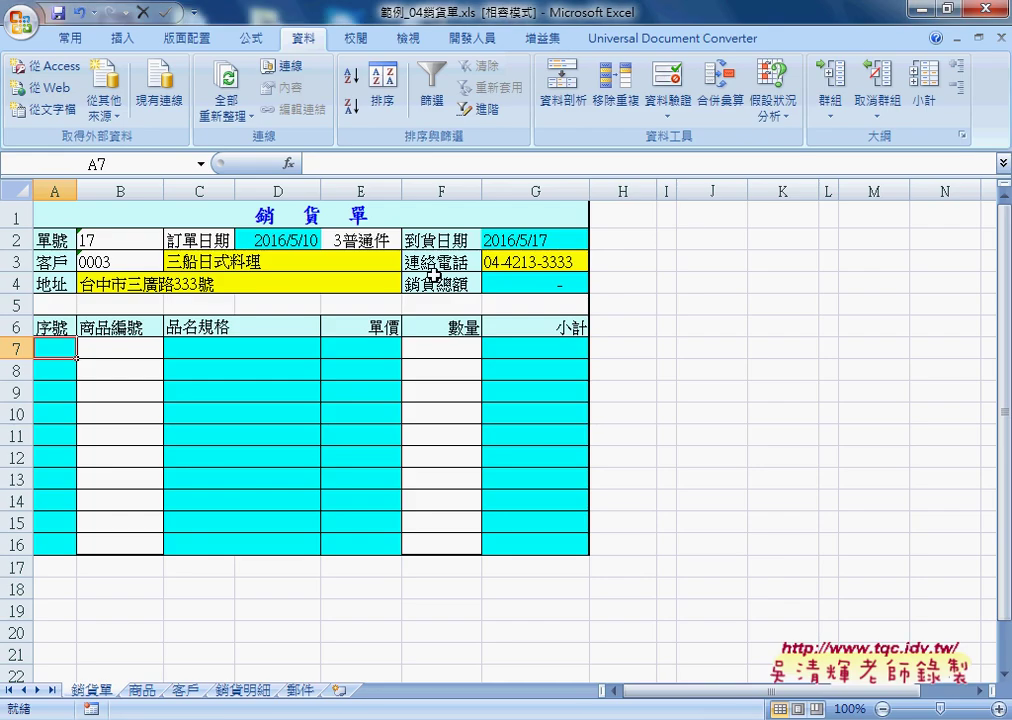
Step: Insert ROW() into A7 and append -6, so A7 shows serial number 1
left_click(288, 163)
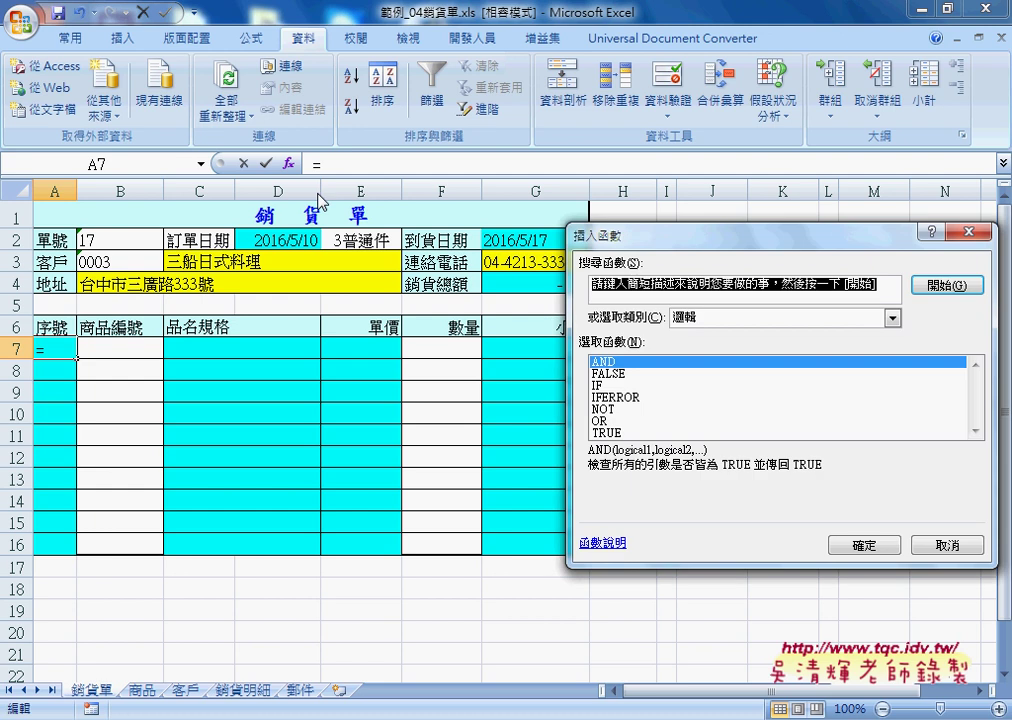
left_click(892, 317)
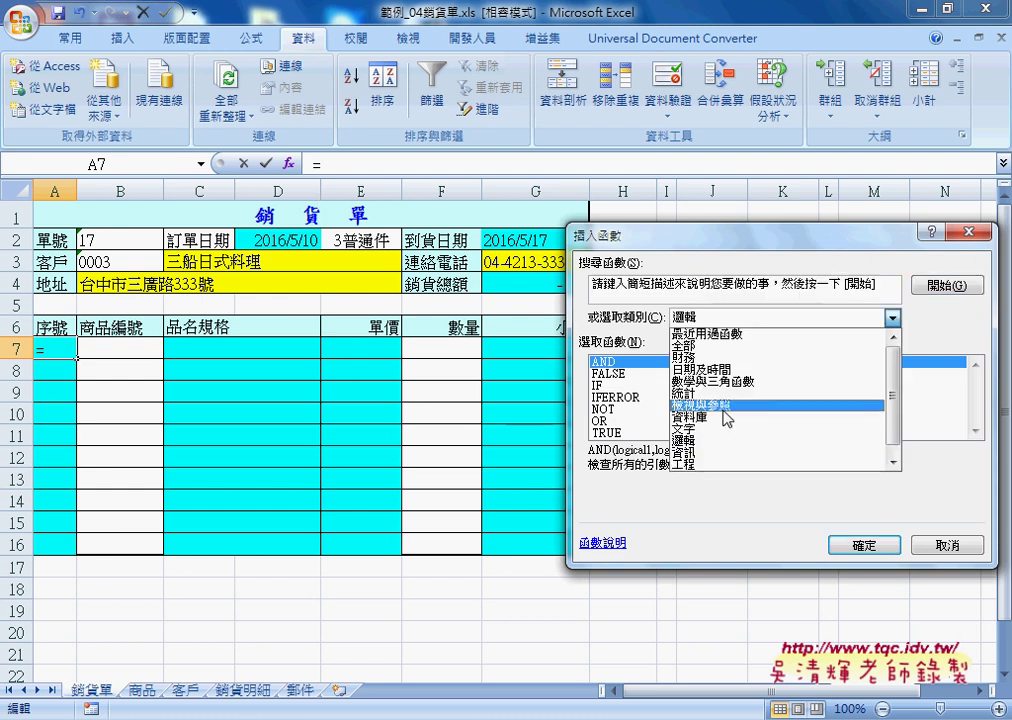
left_click(765, 402)
left_click_drag(970, 388, 972, 414)
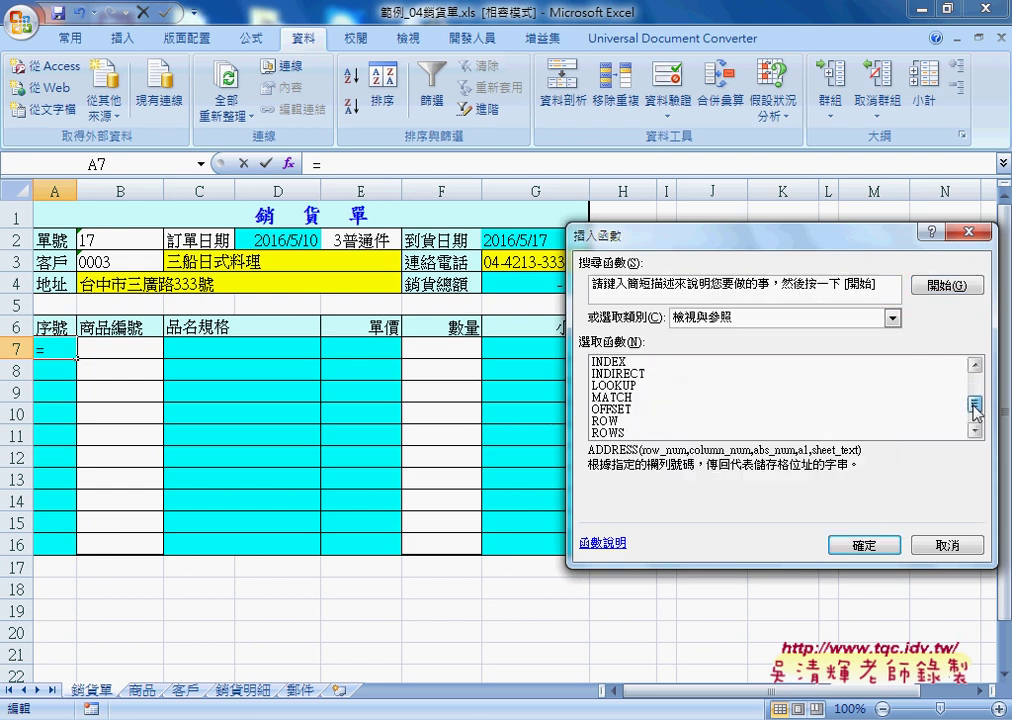
left_click(625, 411)
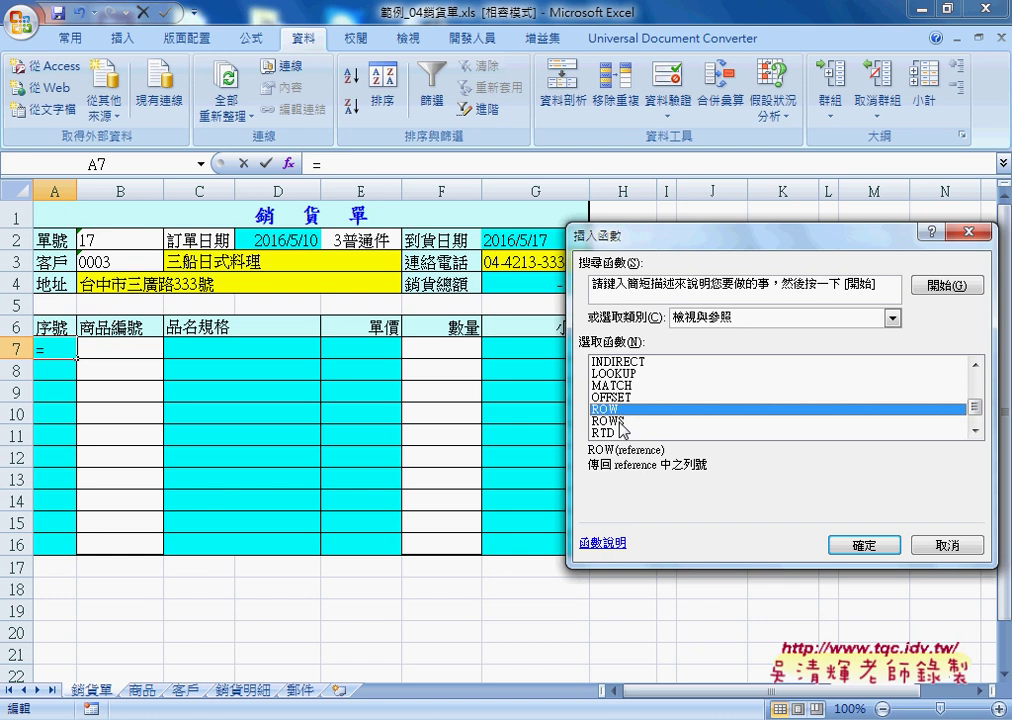
left_click(866, 545)
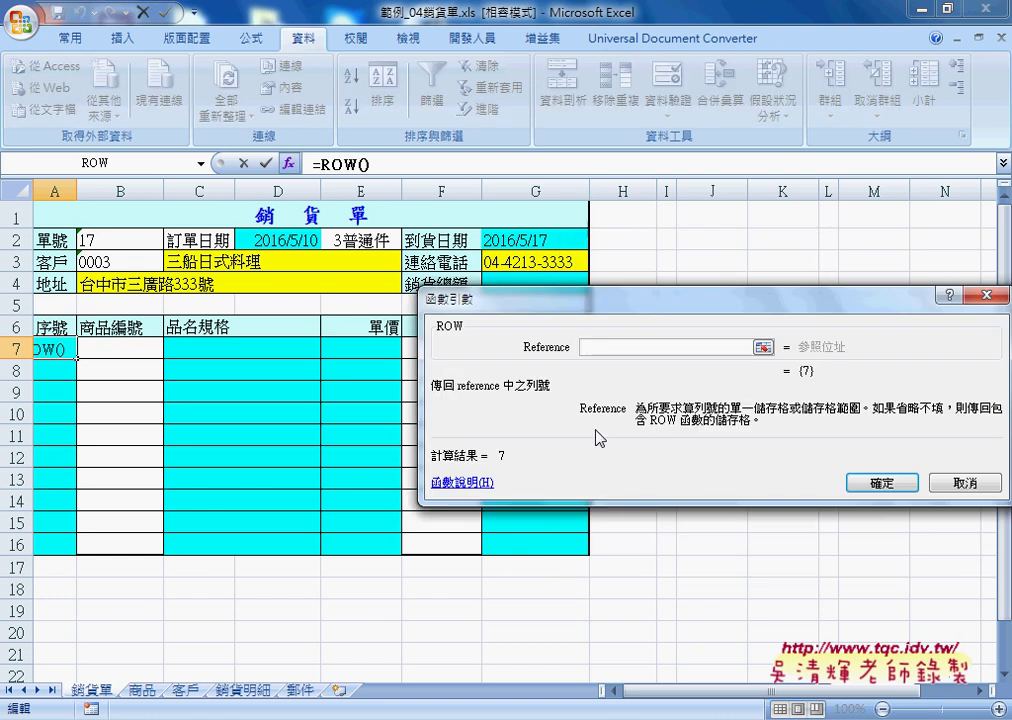
left_click(882, 484)
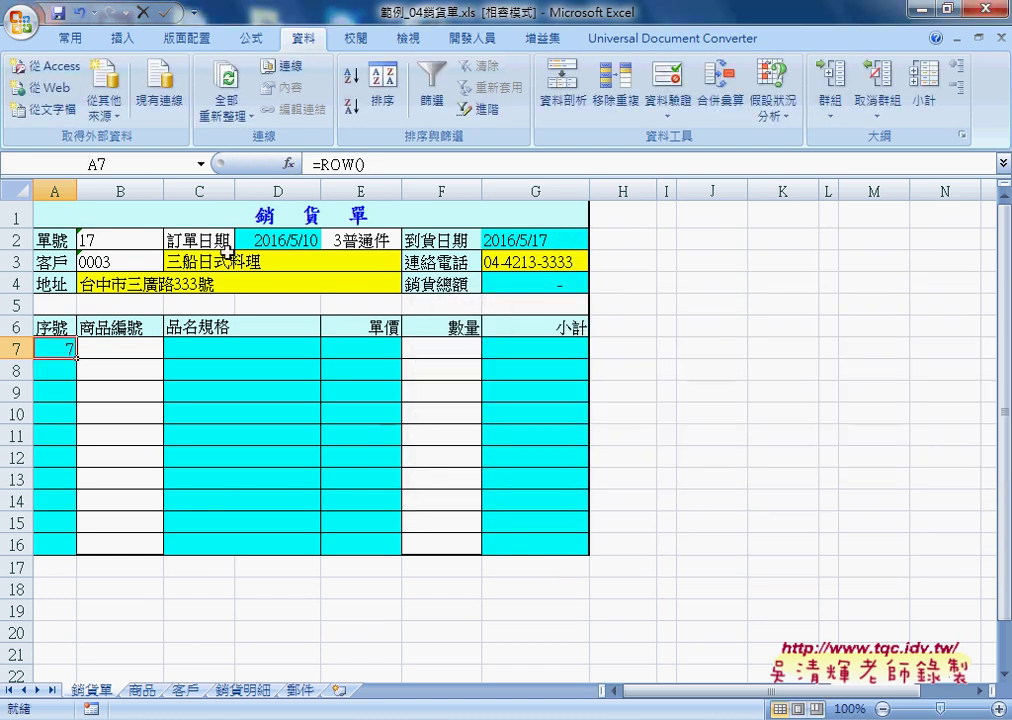
left_click(380, 164)
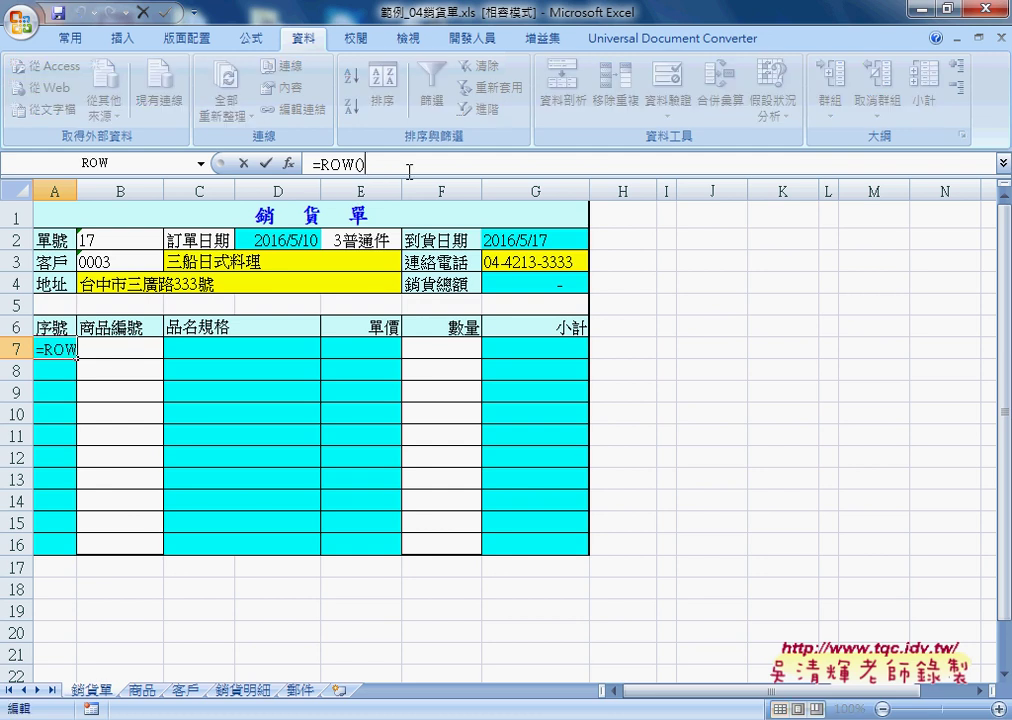
type("-6")
left_click(266, 163)
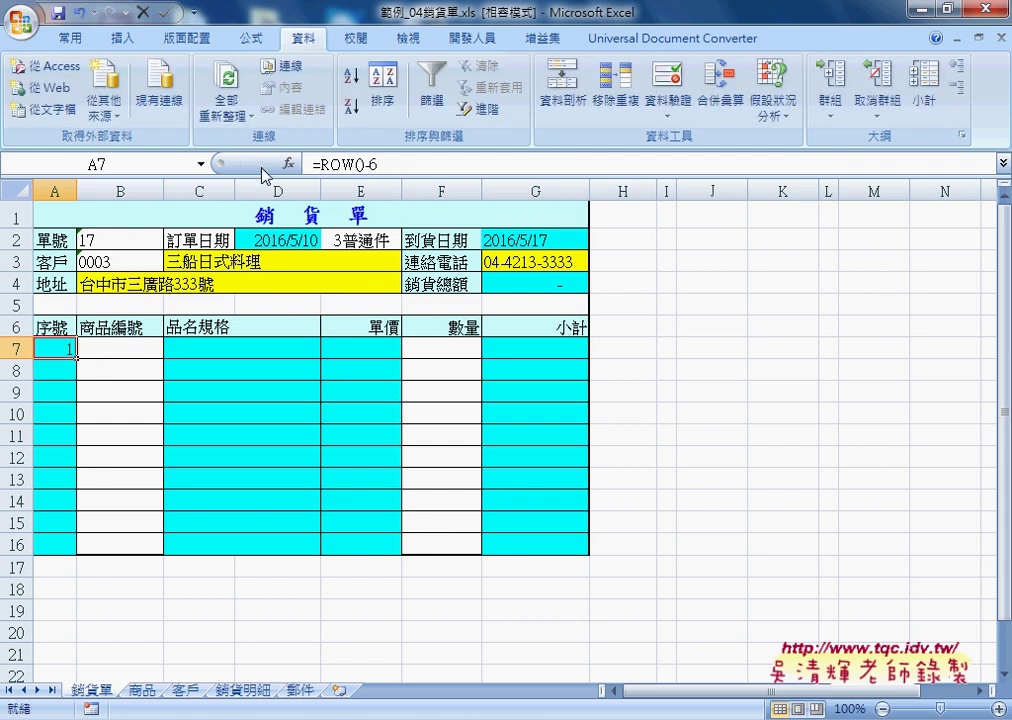
left_click(312, 163)
Step: Cut ROW()-6 from A7 and paste it as the Value argument of a TEXT function
left_click_drag(318, 163, 390, 163)
right_click(395, 166)
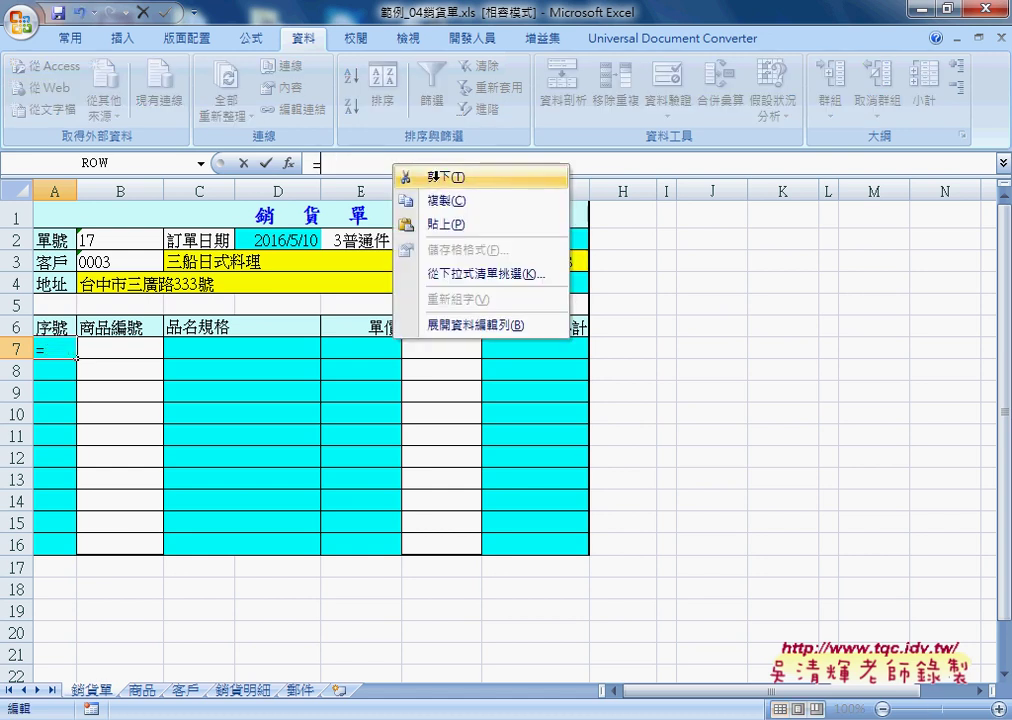
left_click(405, 177)
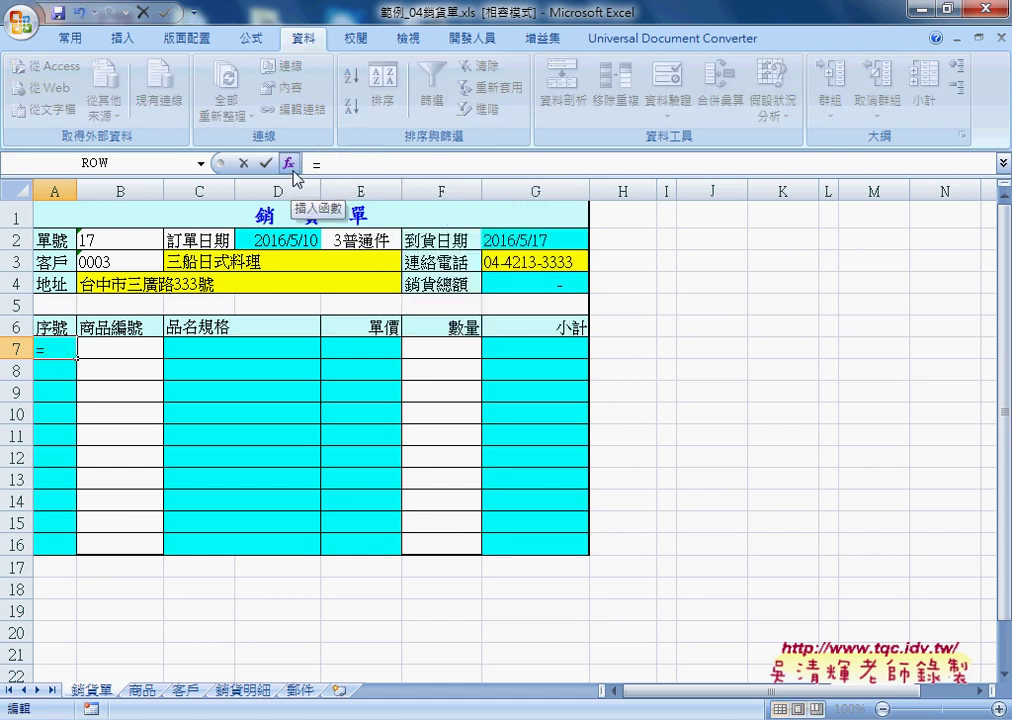
left_click(289, 163)
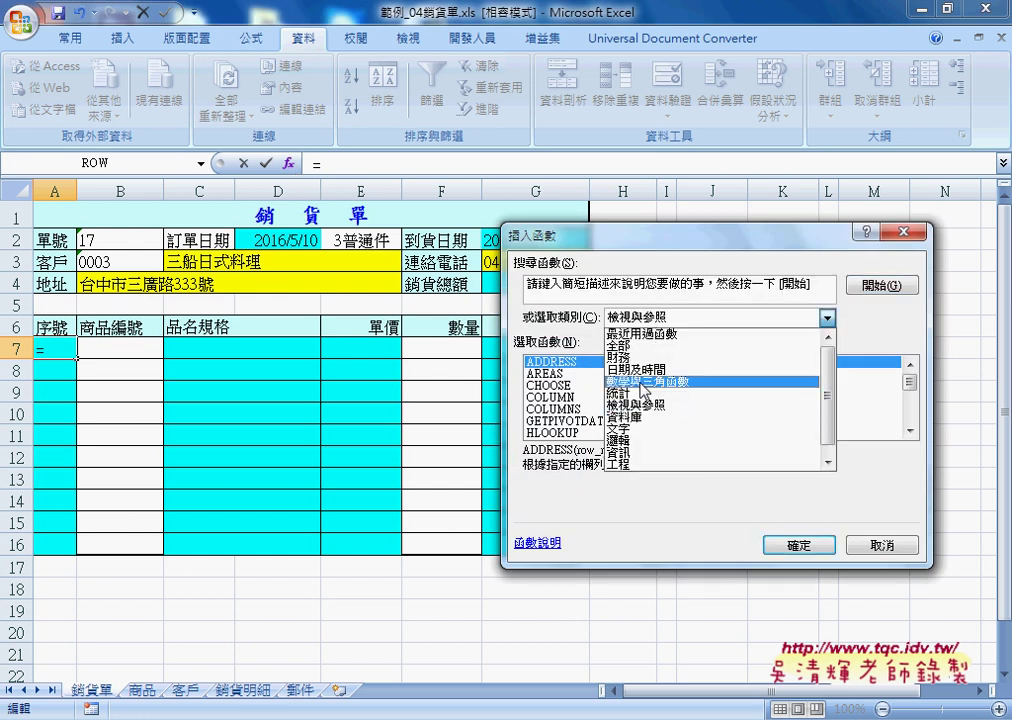
left_click(637, 433)
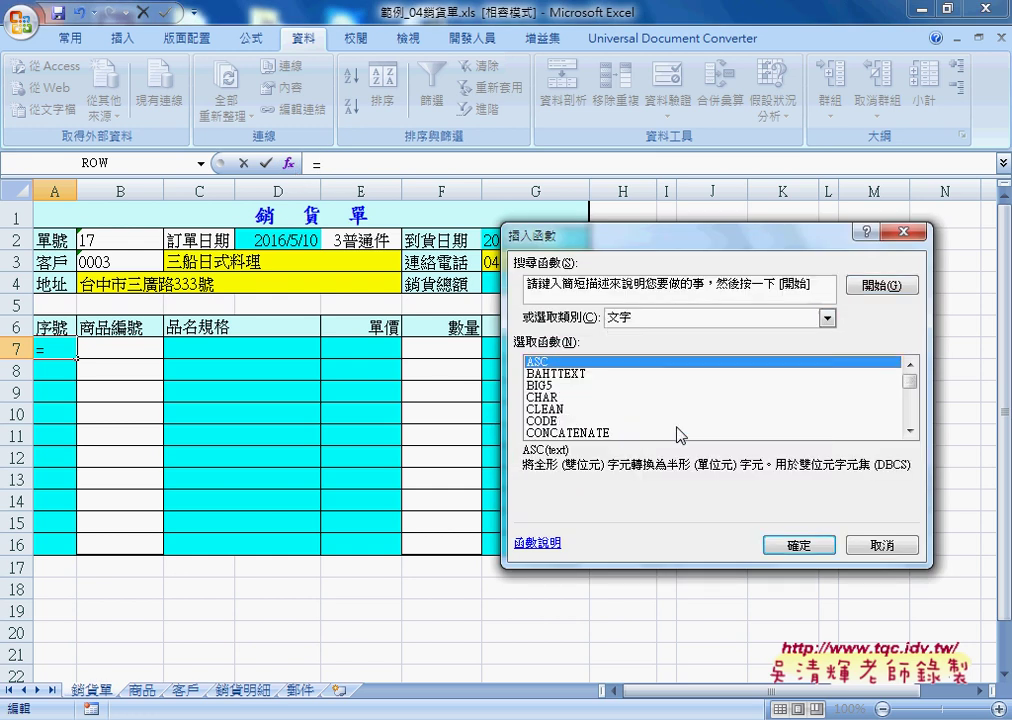
left_click(911, 400)
left_click(917, 430)
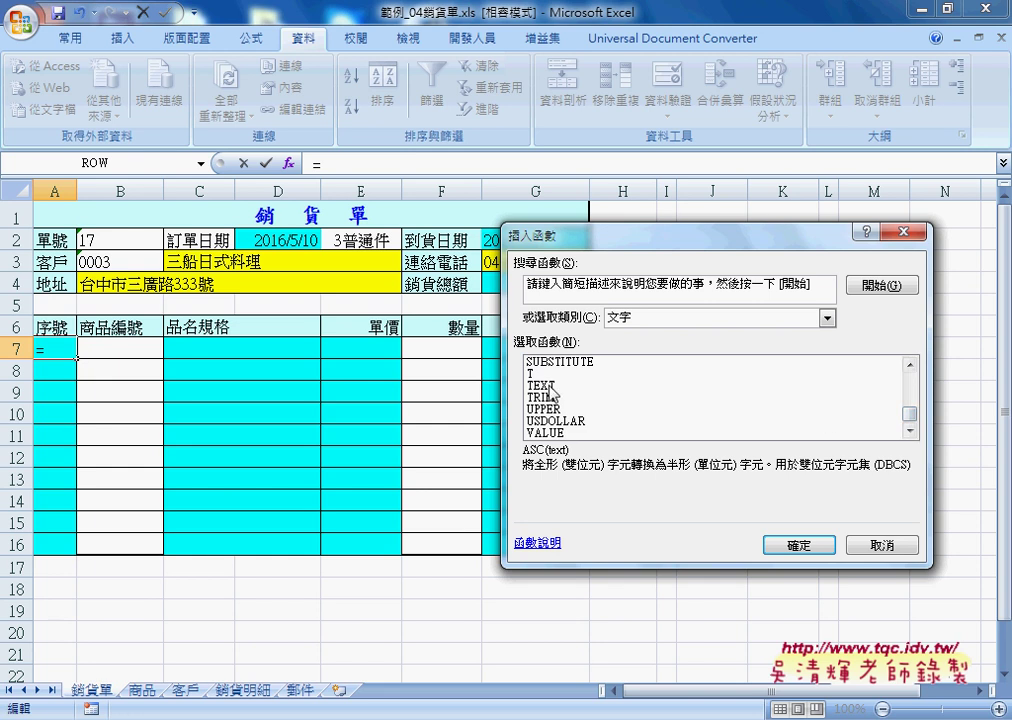
left_click(575, 386)
left_click(797, 545)
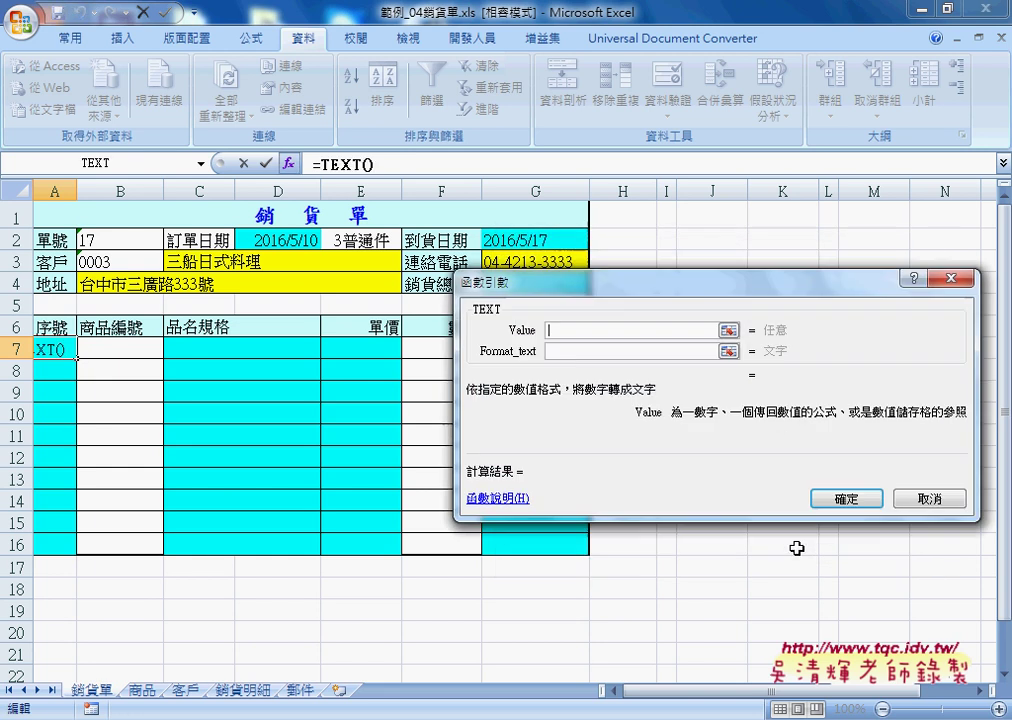
right_click(590, 333)
left_click(616, 390)
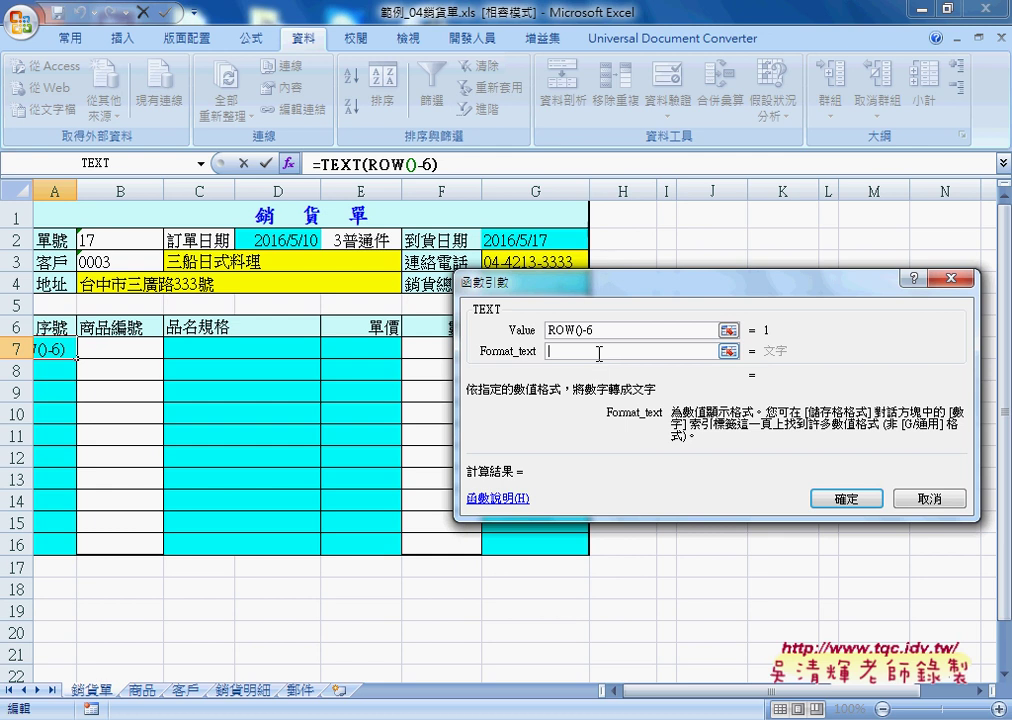
Step: Set TEXT's format to "00" and confirm, making A7 =TEXT(ROW()-6,"00") showing 01
type("0")
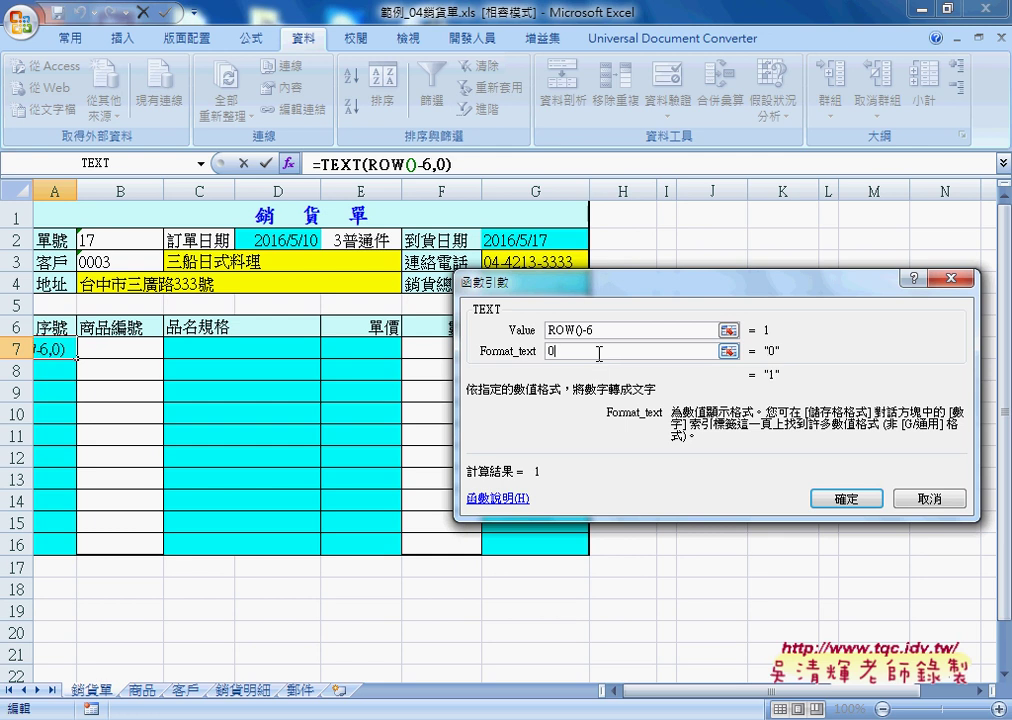
type("0")
left_click(669, 330)
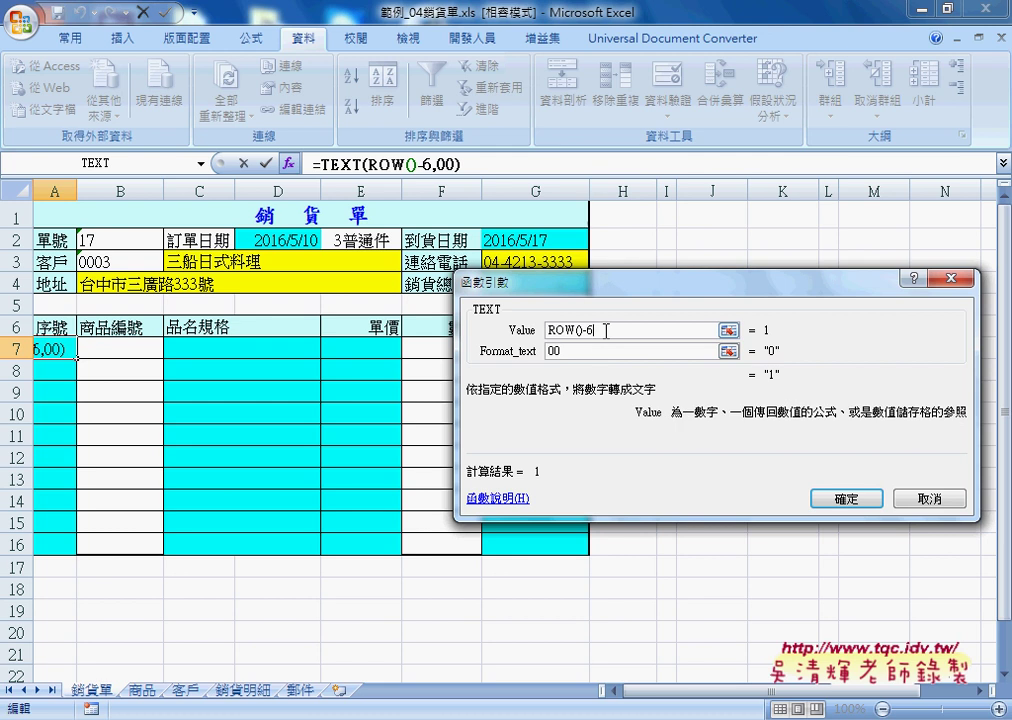
left_click(553, 350)
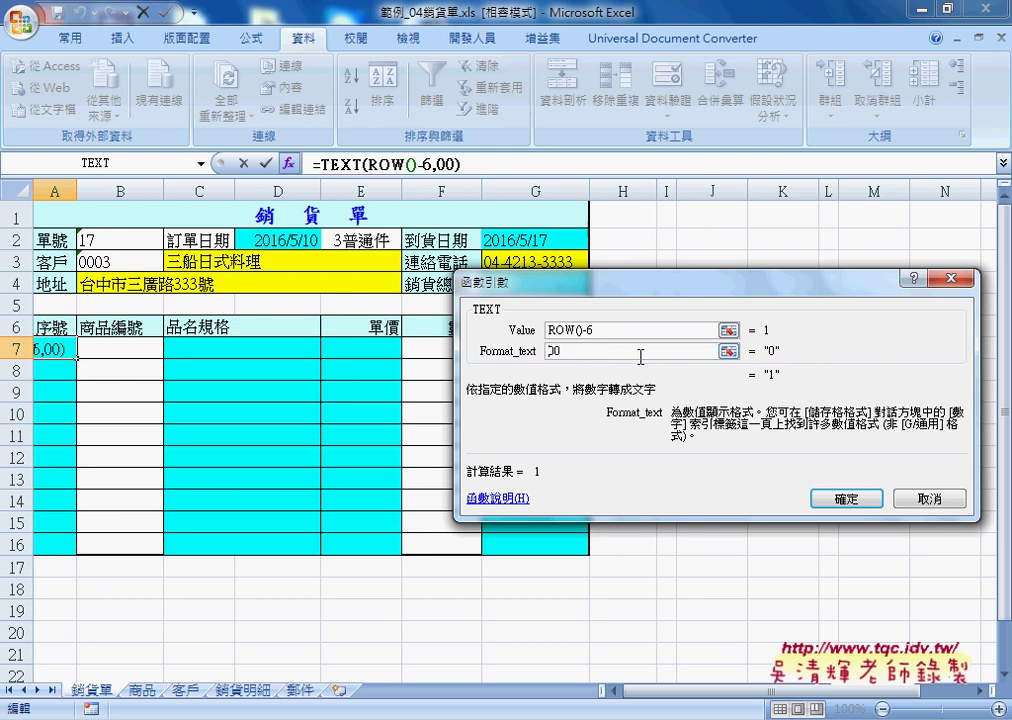
left_click(562, 352)
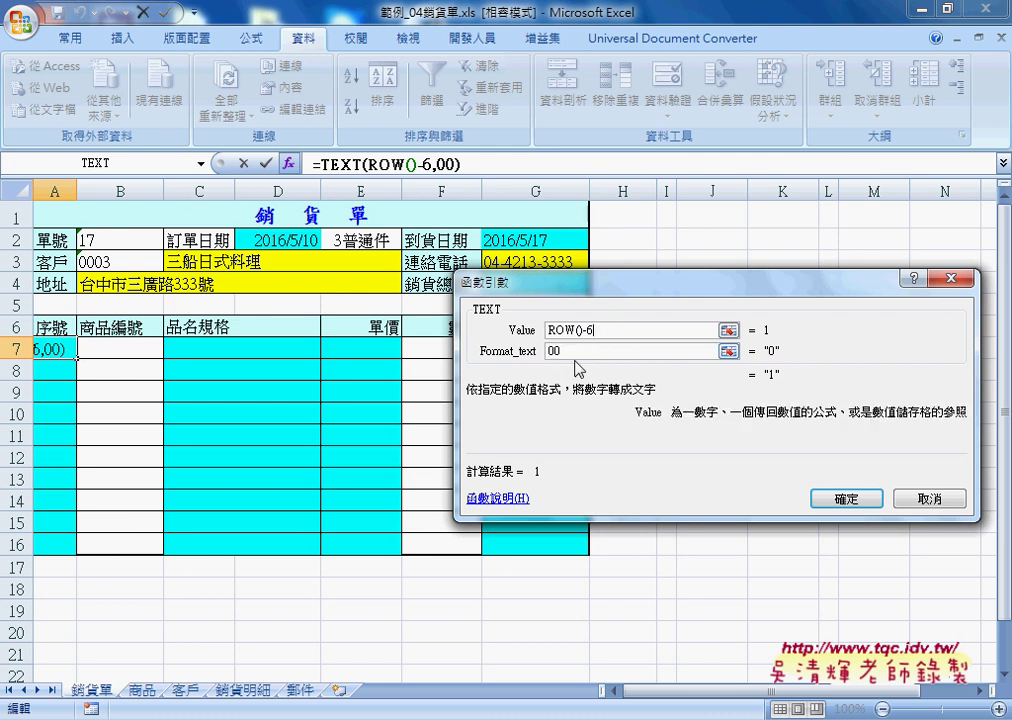
left_click(551, 351)
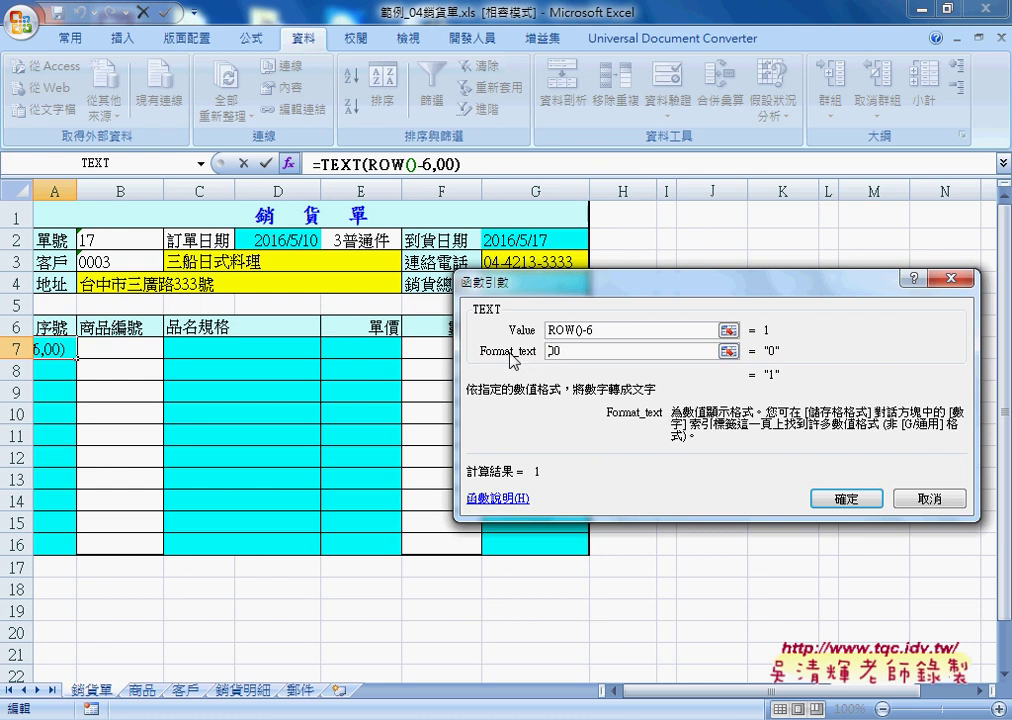
type("\"00")
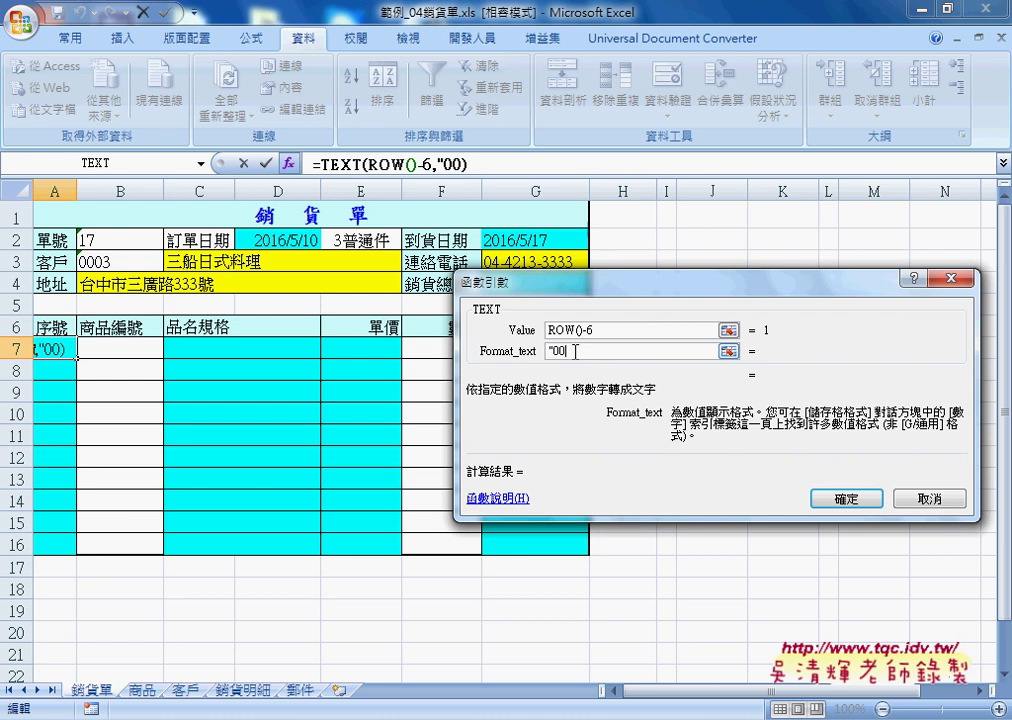
type("\"")
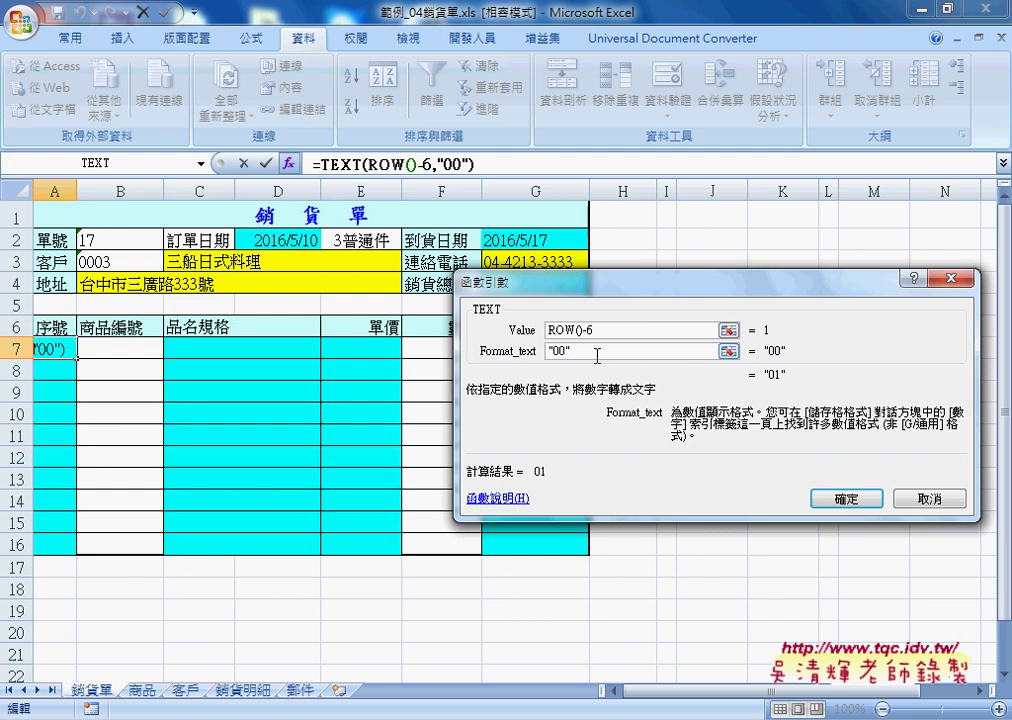
left_click(551, 332)
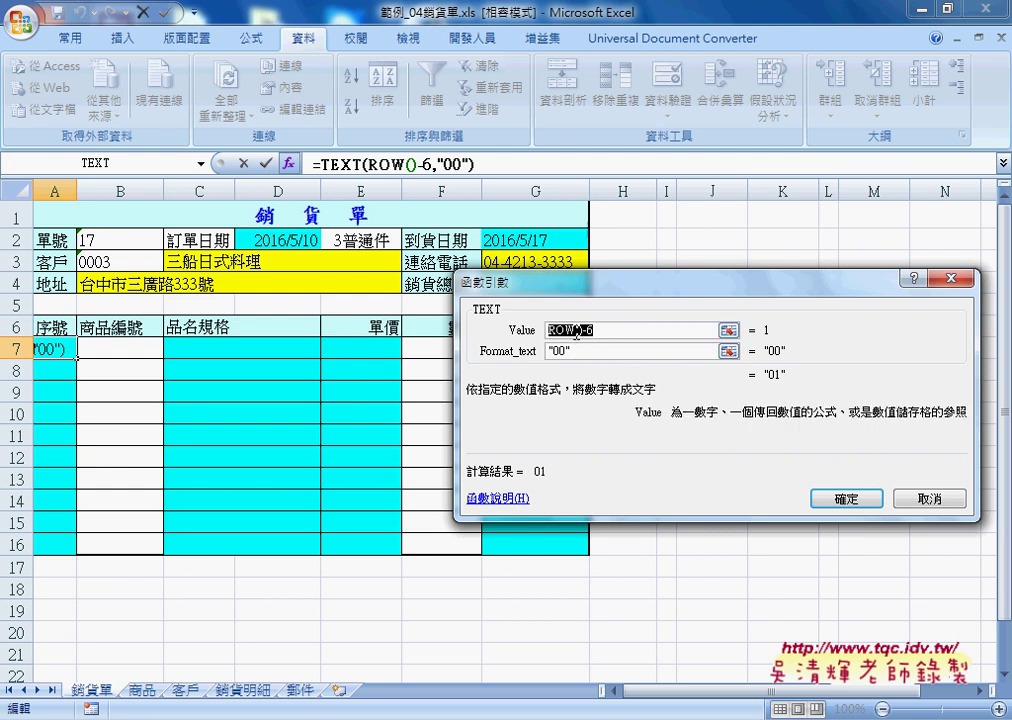
left_click(575, 350)
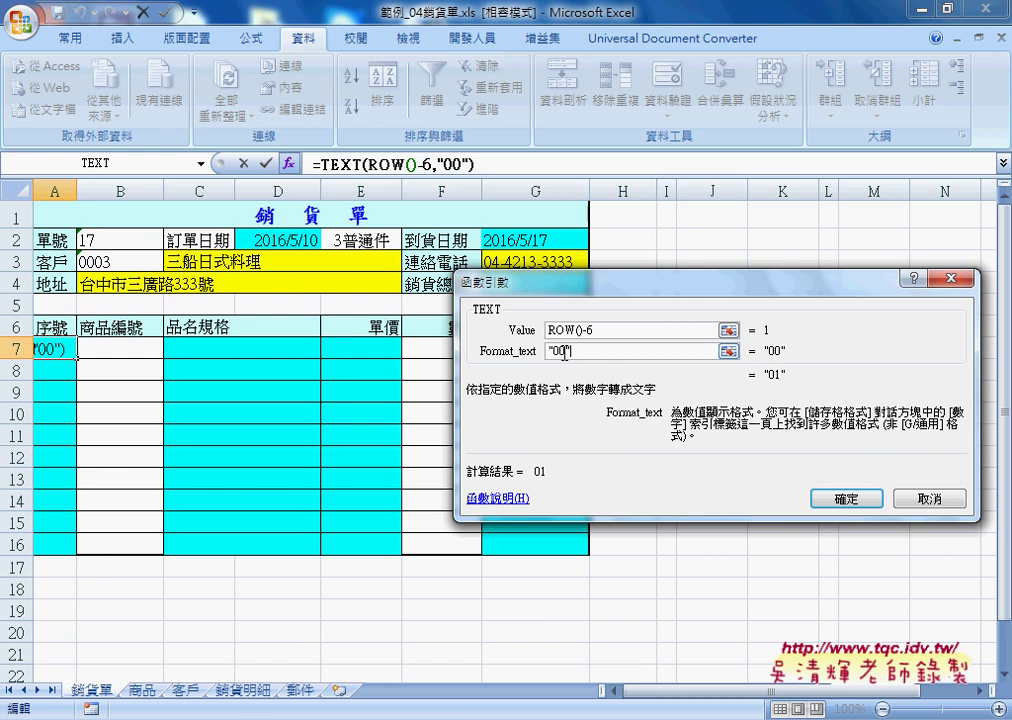
left_click(845, 498)
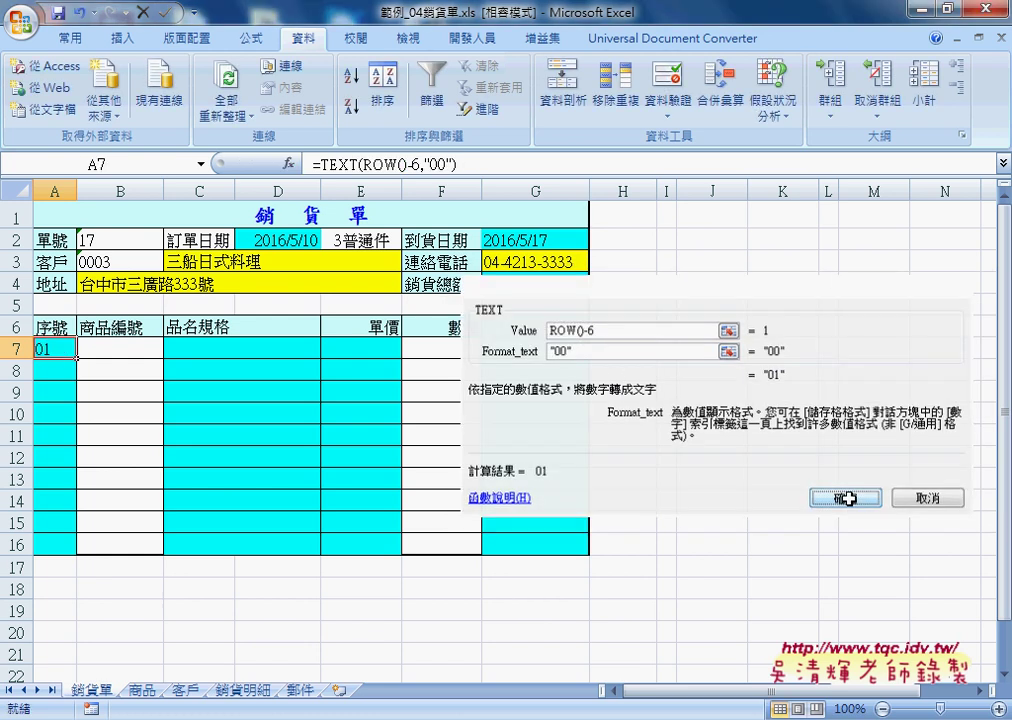
mouse_move(77, 358)
left_mouse_down()
mouse_move(78, 401)
mouse_move(71, 352)
left_mouse_up()
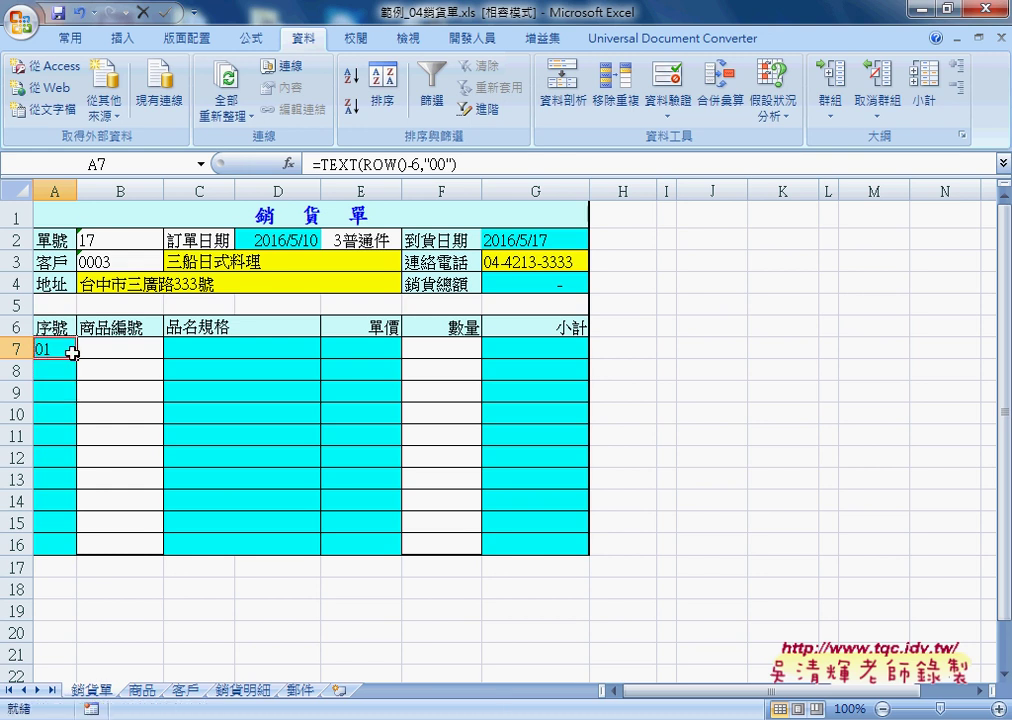
Step: Cut the TEXT(ROW()-6,"00") formula out of A7, leaving only the equals sign
left_click(118, 352)
left_click(60, 349)
left_click_drag(458, 163, 318, 163)
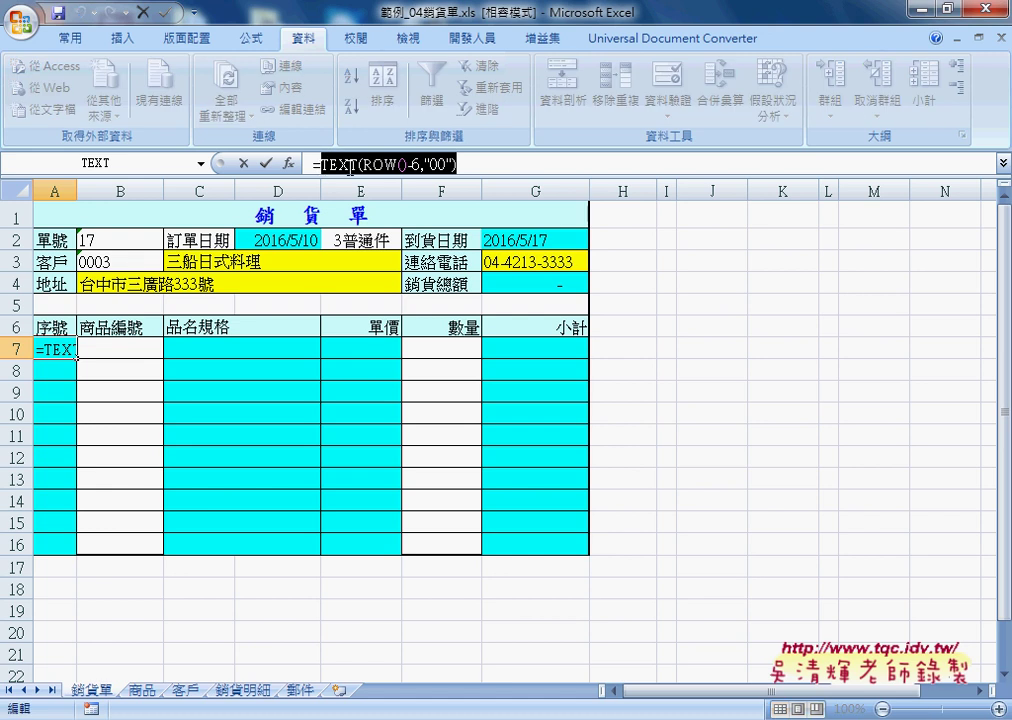
right_click(346, 166)
left_click(370, 181)
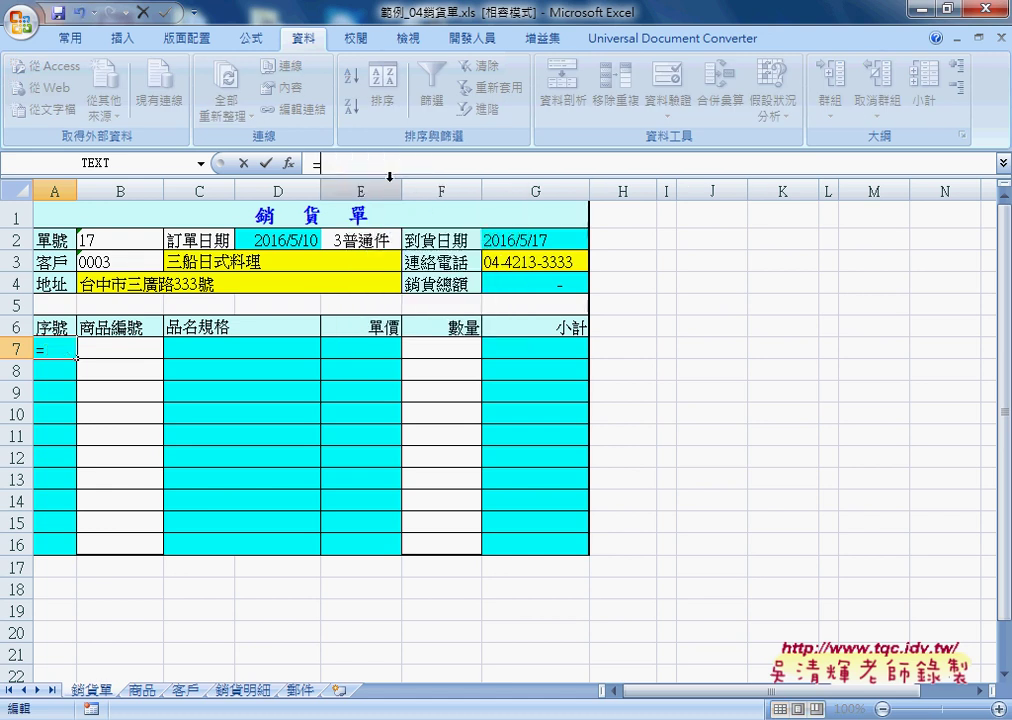
Step: Wrap it in IF: test B7="", return "", otherwise TEXT(ROW()-6,"00")
left_click(288, 163)
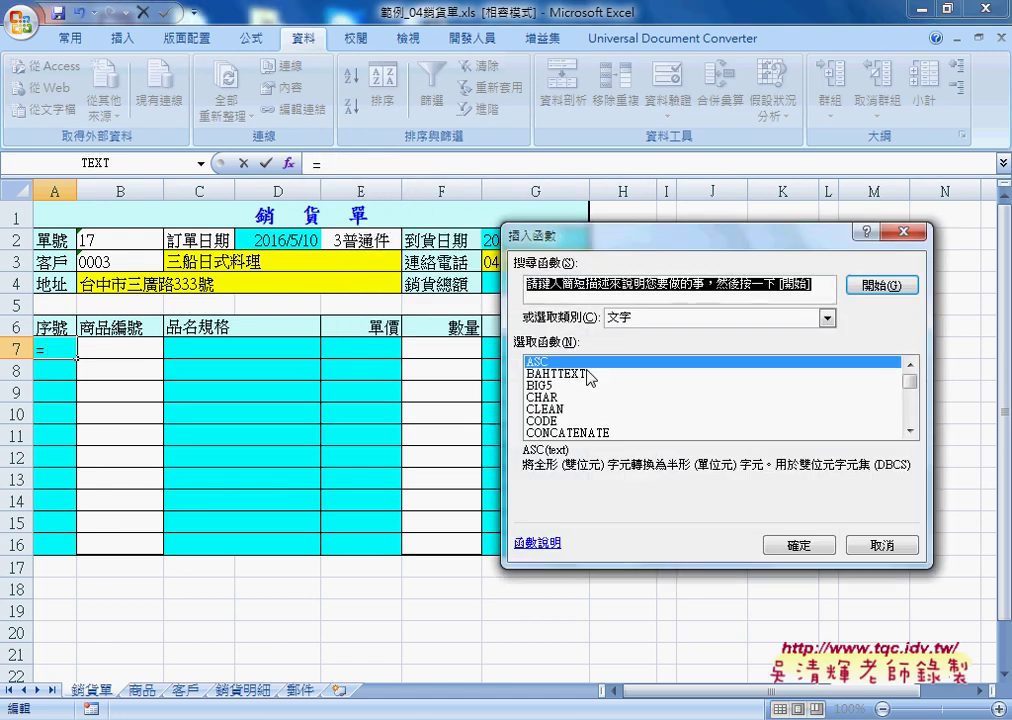
left_click(620, 320)
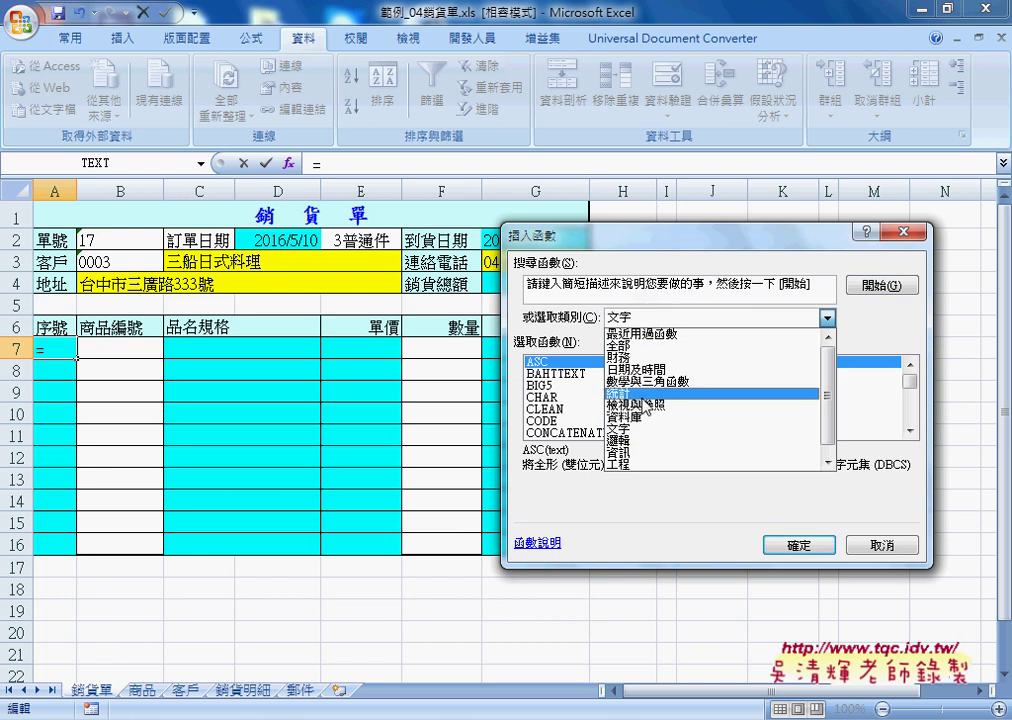
left_click(640, 440)
left_click(539, 386)
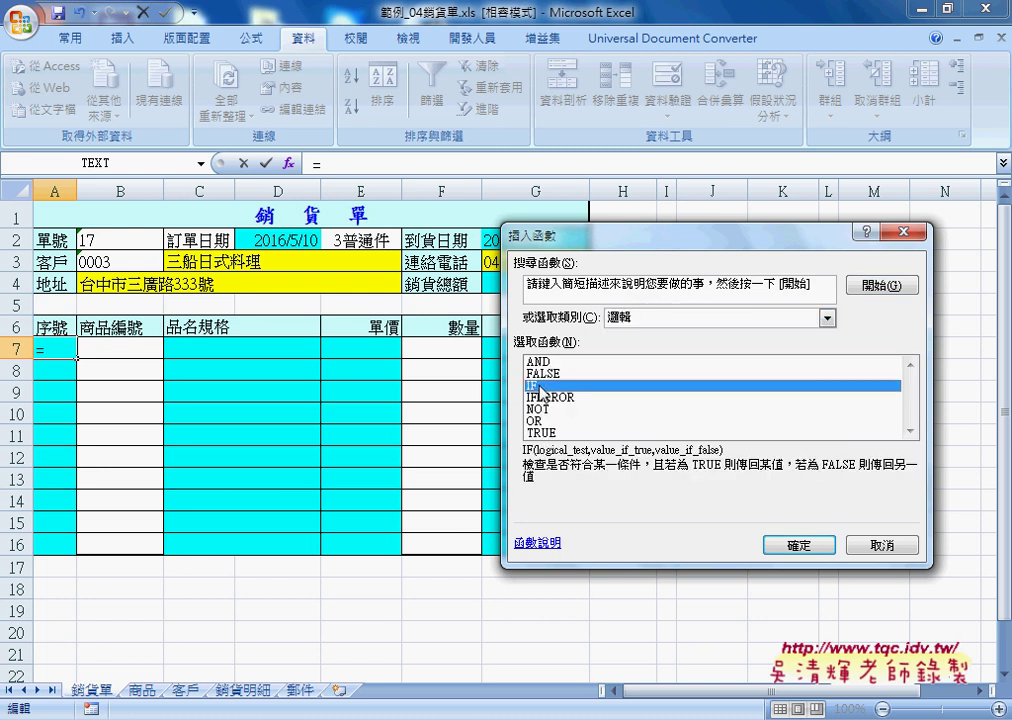
double_click(539, 386)
left_click(119, 348)
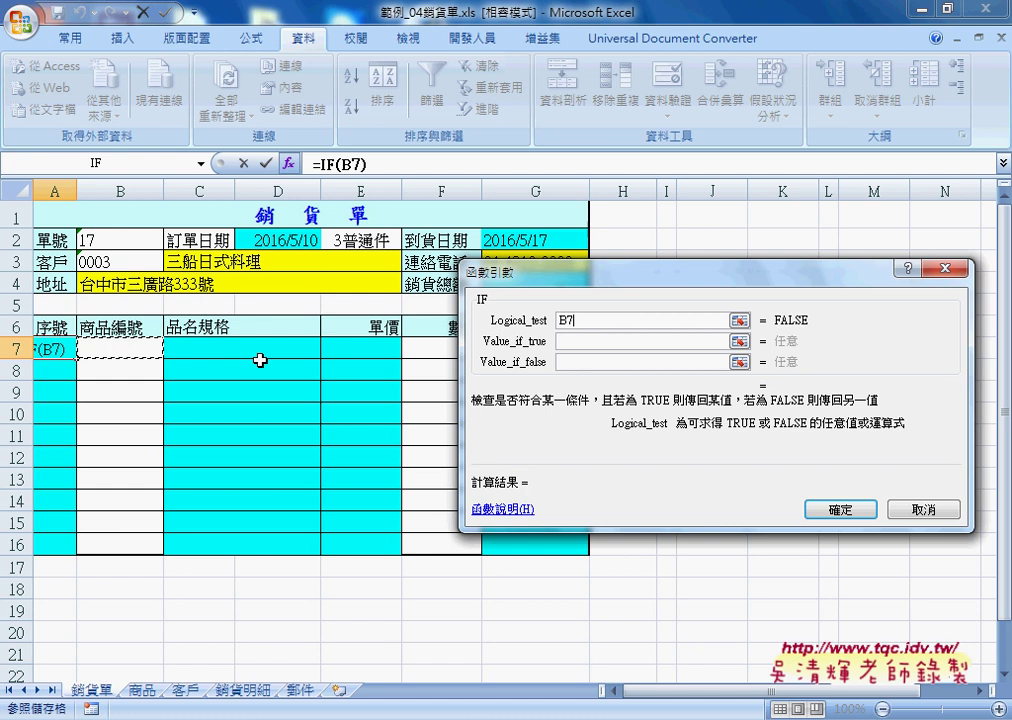
type("=\"")
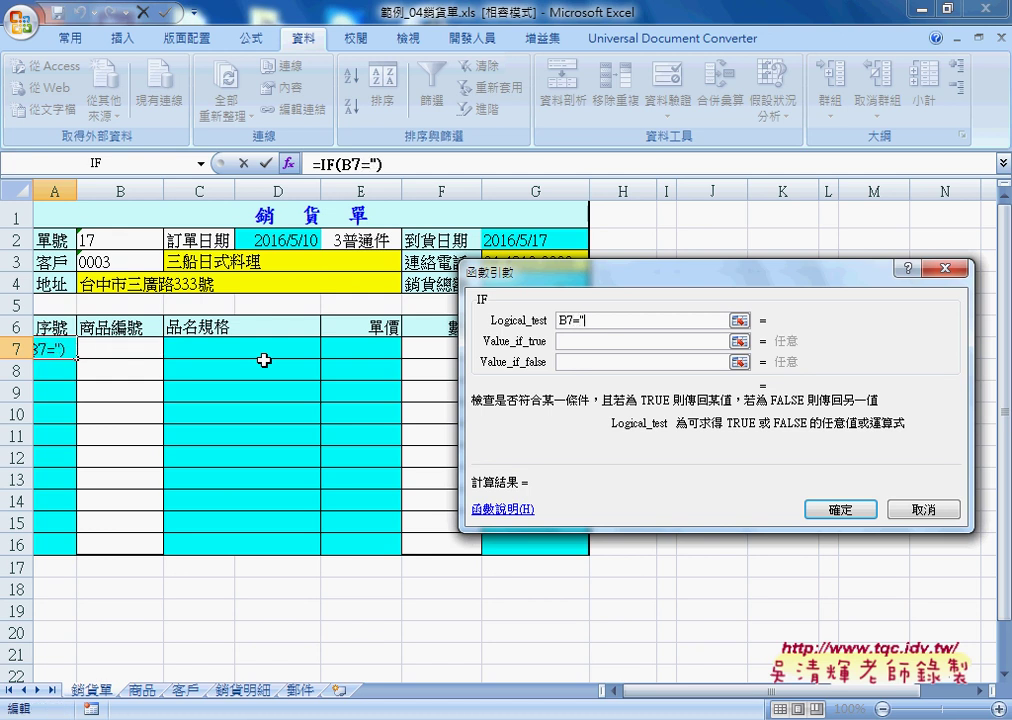
type("\"")
key("Tab")
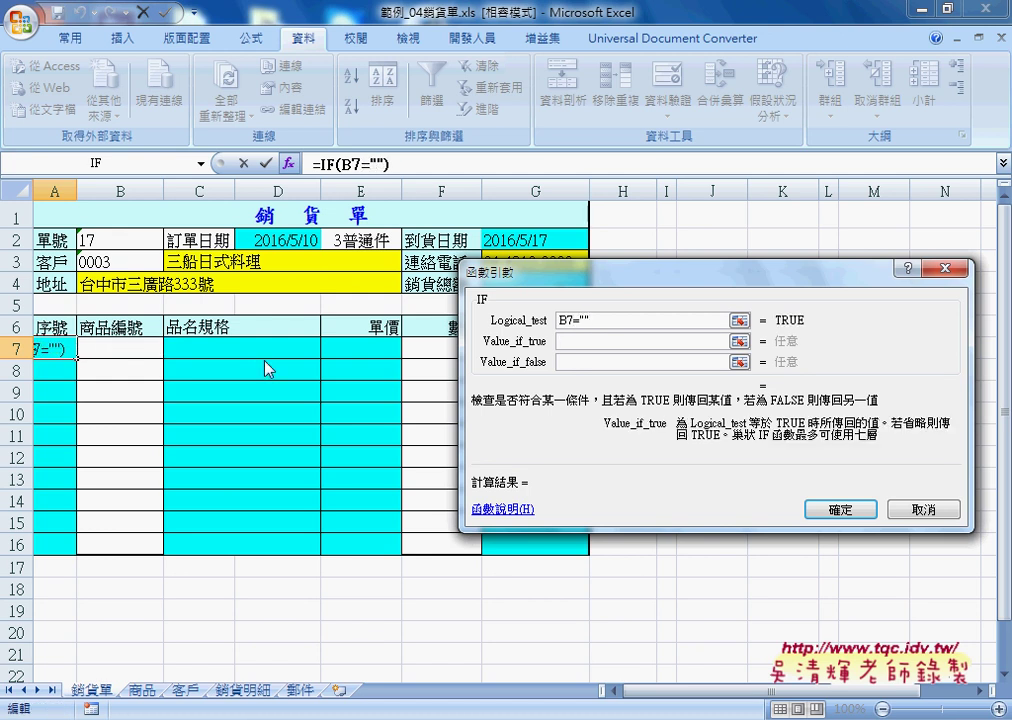
type("\"\"")
key("Tab")
type("TEXT(ROW()-6,\"00\")")
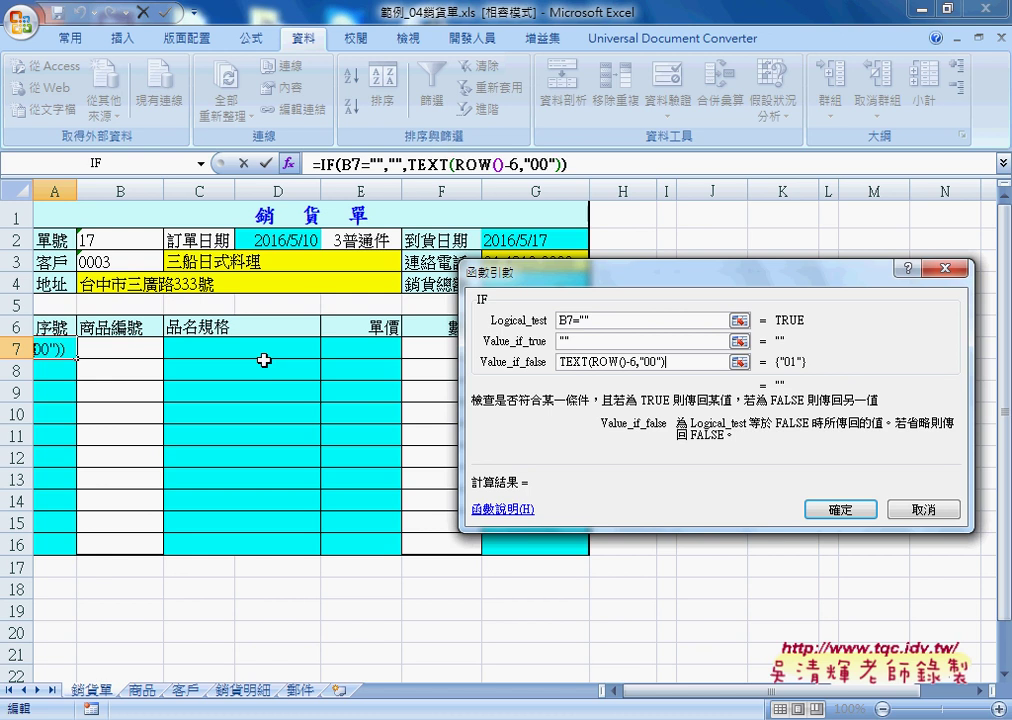
left_click(840, 509)
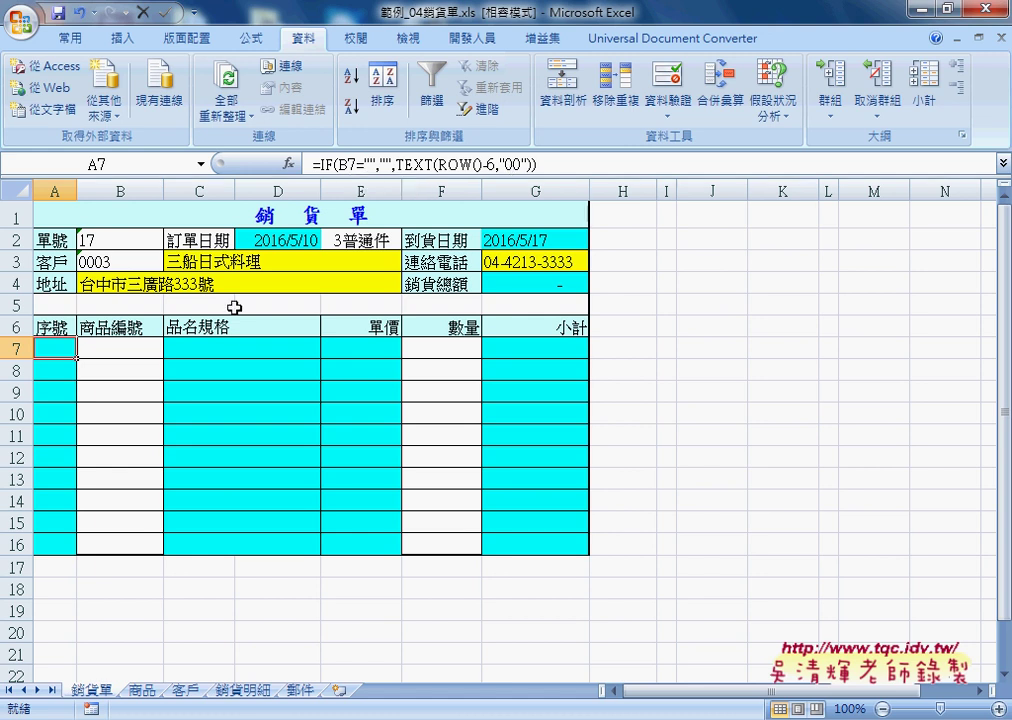
Step: Fill A7's serial formula down to A16 and choose product A1103 in B7
left_click_drag(76, 358, 68, 555)
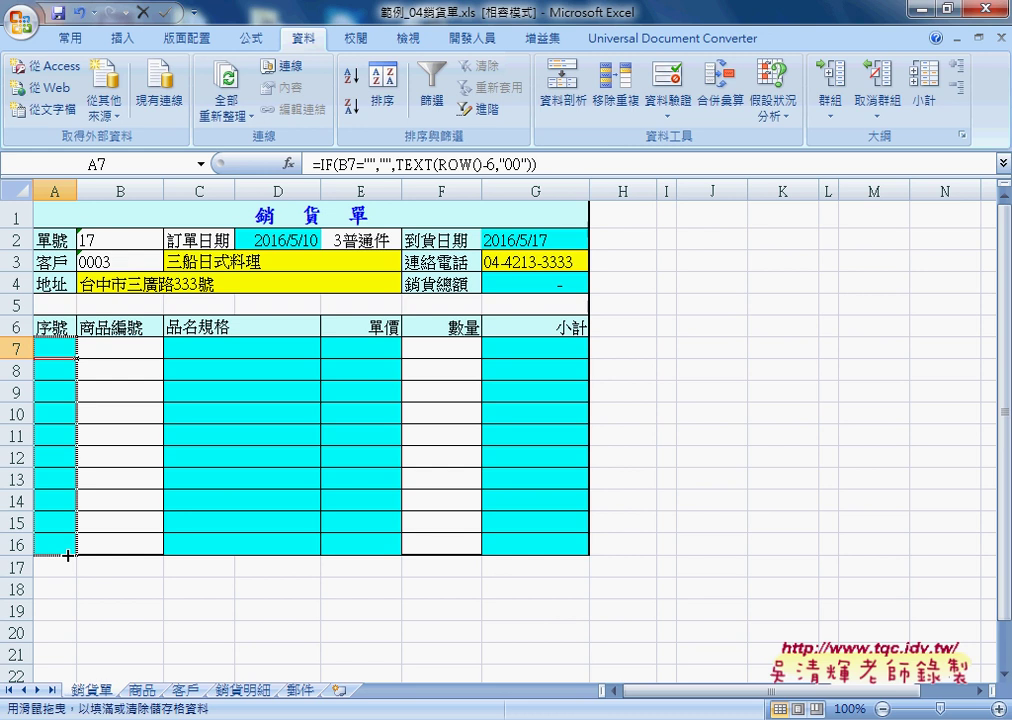
left_click(121, 348)
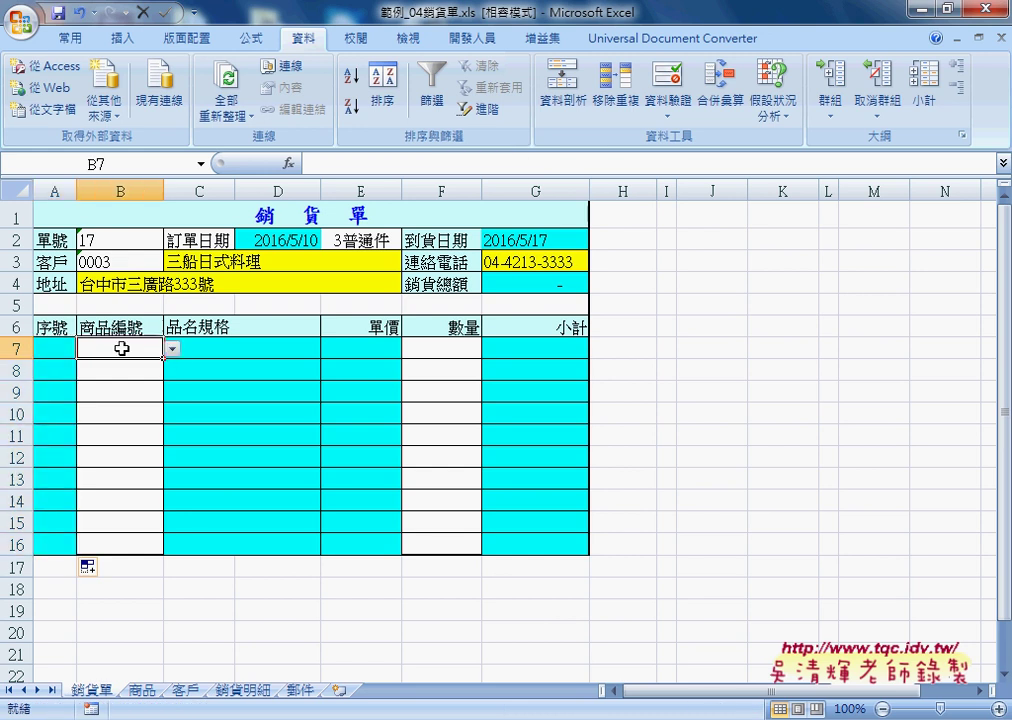
left_click(172, 348)
left_click(120, 374)
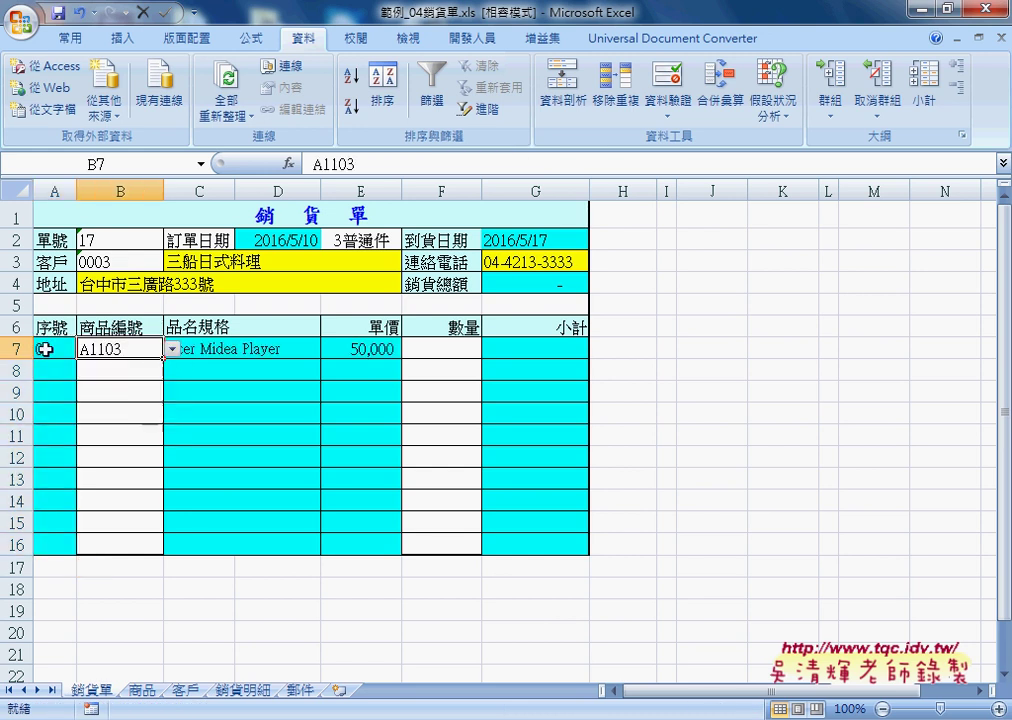
Step: Set F7's quantity to 1, giving a 50,000 subtotal and total
left_click(454, 348)
left_click(490, 349)
mouse_move(490, 398)
left_mouse_down()
mouse_move(490, 413)
mouse_move(488, 386)
left_mouse_up()
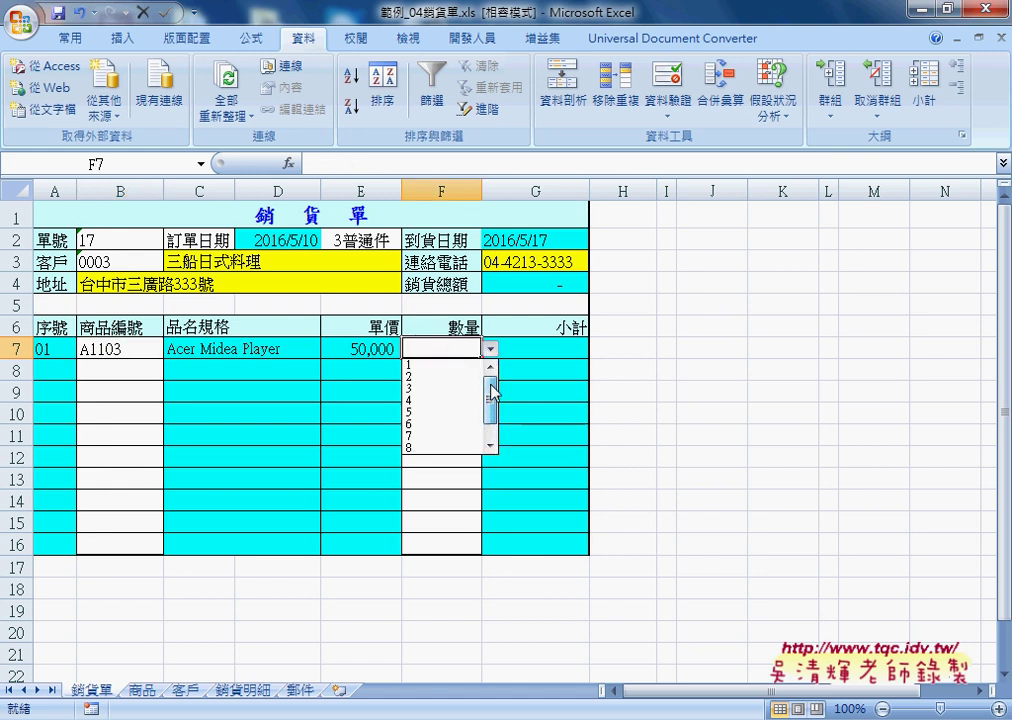
left_click(438, 366)
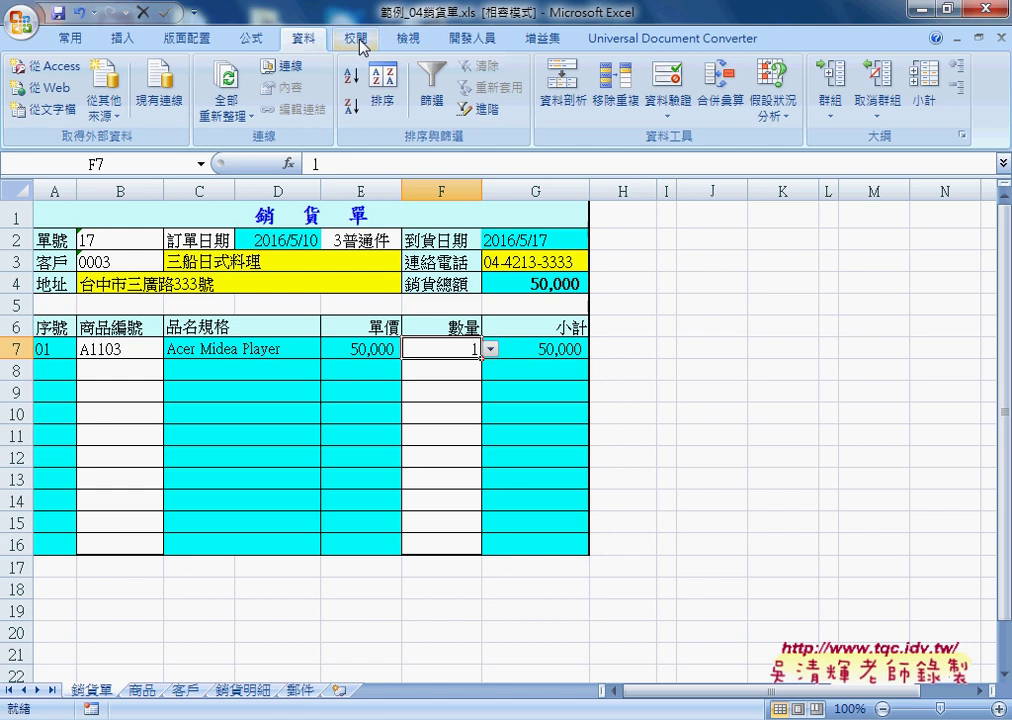
left_click(667, 80)
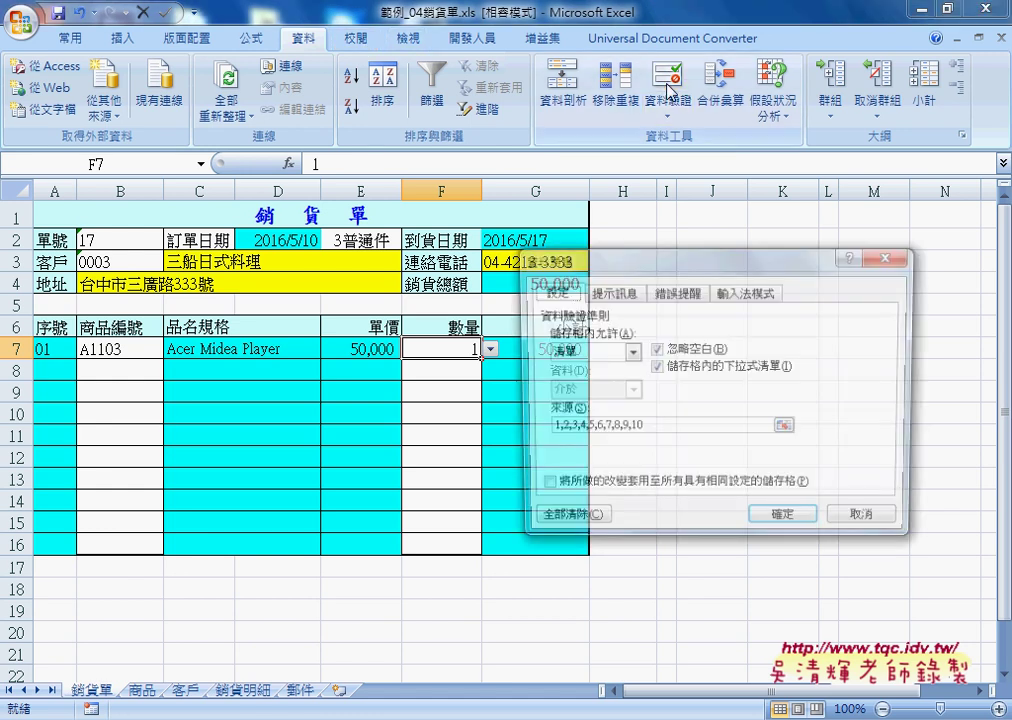
double_click(660, 428)
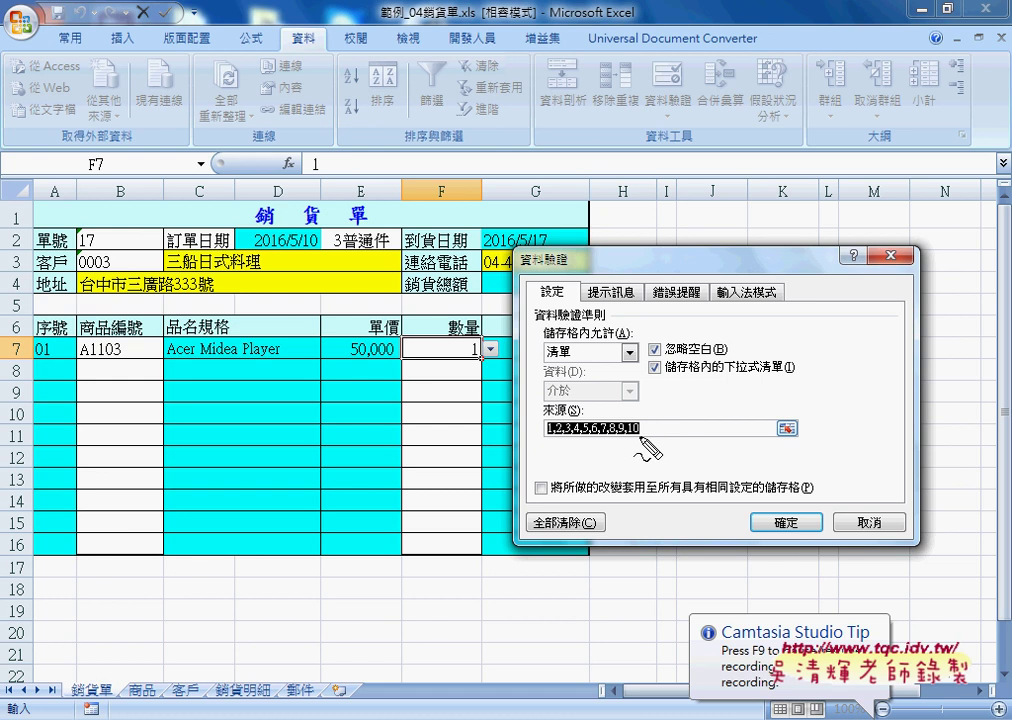
mouse_move(650, 438)
left_mouse_down()
mouse_move(463, 434)
mouse_move(644, 418)
mouse_move(575, 430)
left_mouse_up()
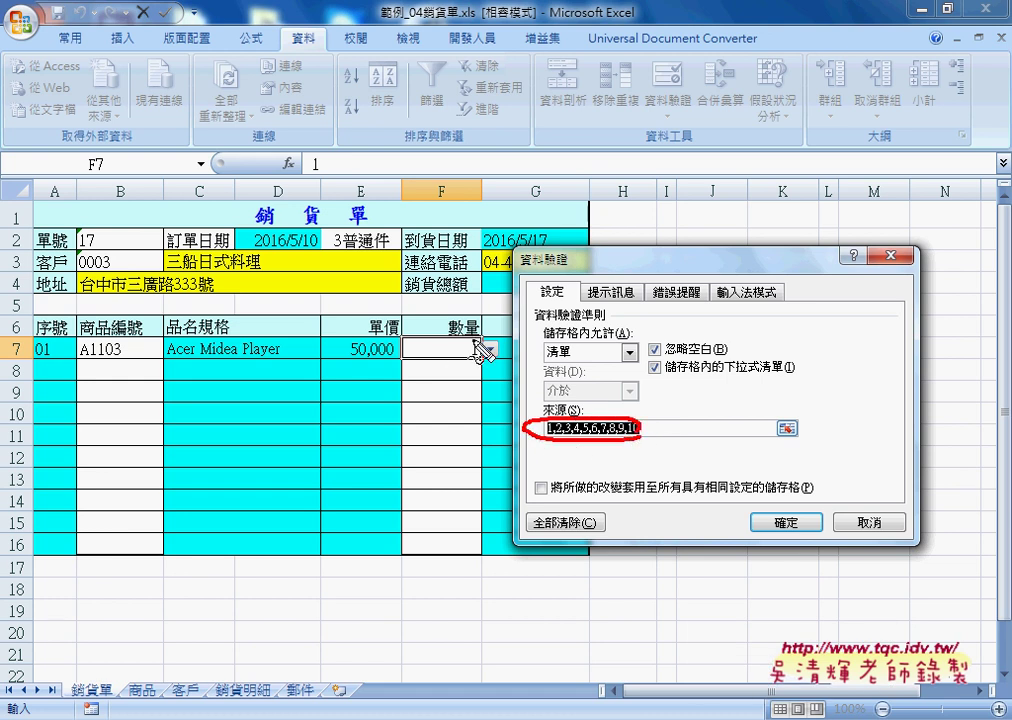
mouse_move(478, 312)
left_mouse_down()
mouse_move(570, 408)
mouse_move(572, 396)
left_mouse_up()
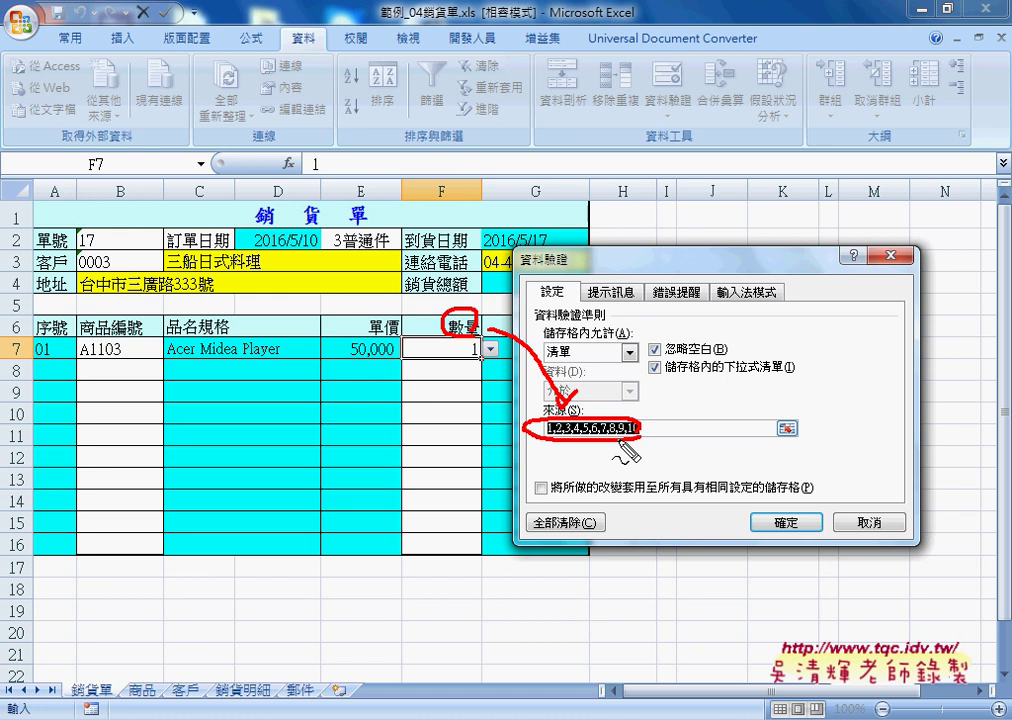
key("Escape")
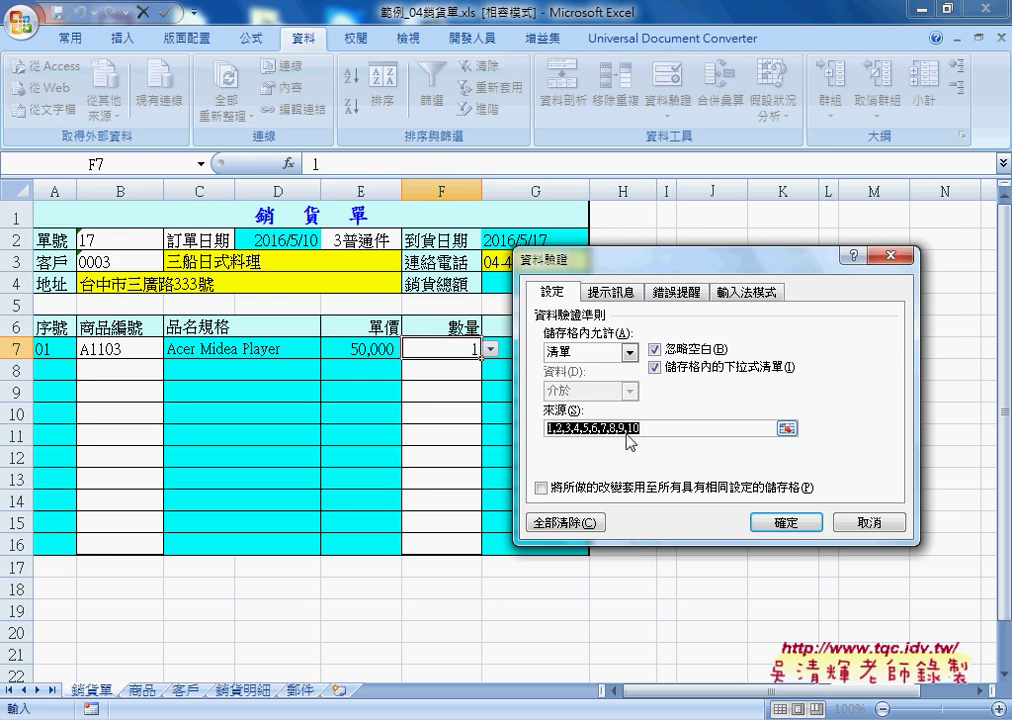
left_click(785, 522)
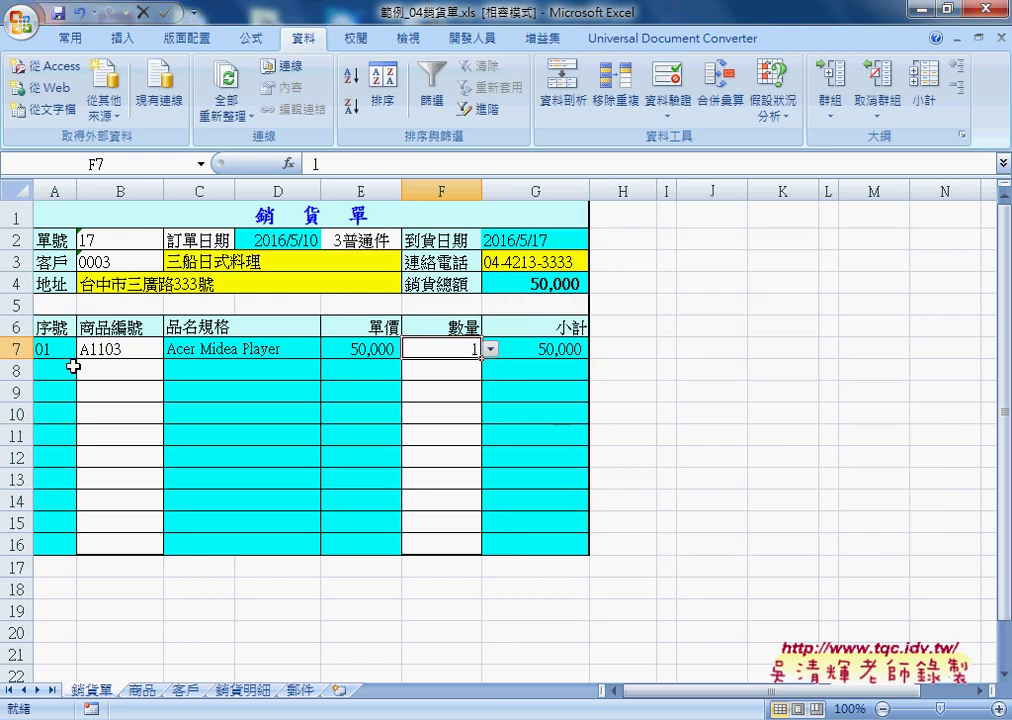
Step: Check the G7 subtotal and G4 total formulas, then choose product A2103 in B8
left_click(552, 351)
left_click_drag(384, 352, 468, 352)
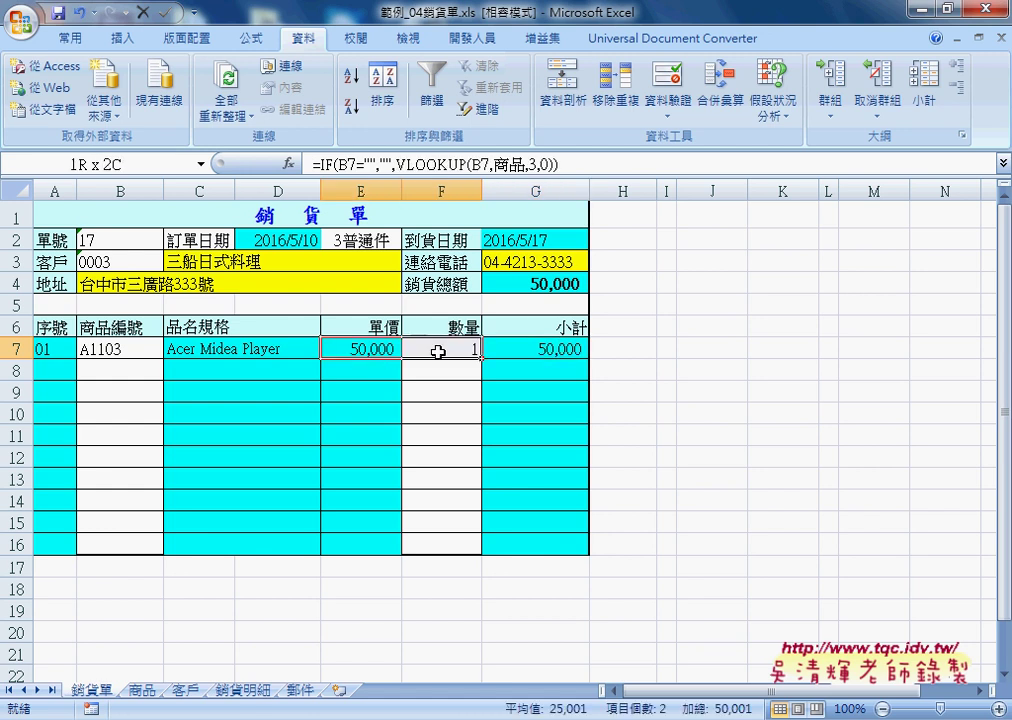
left_click(545, 349)
left_click(547, 280)
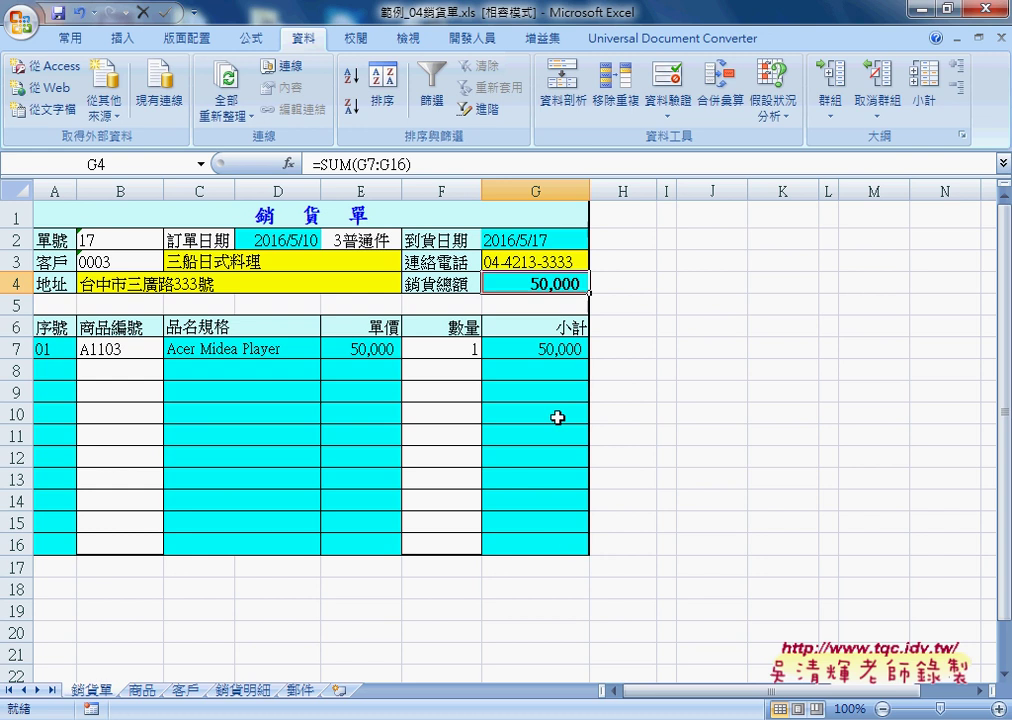
left_click(96, 372)
left_click(172, 370)
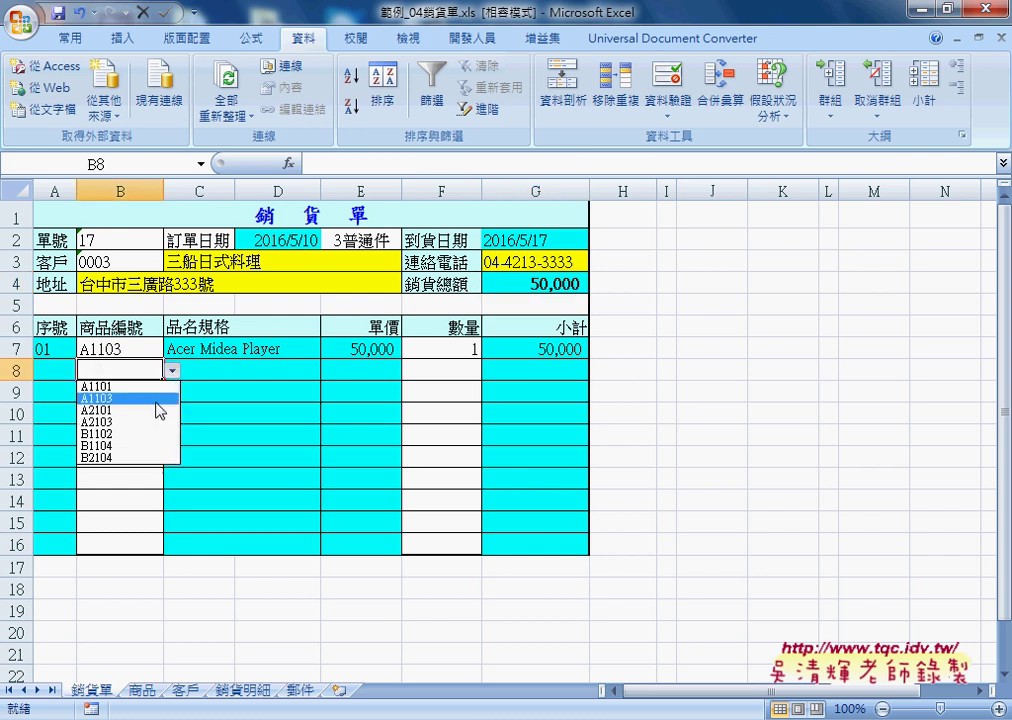
left_click(155, 421)
Step: Fill the C7 item-name, E7 unit-price and G7 subtotal formulas down to row 16
left_click(208, 379)
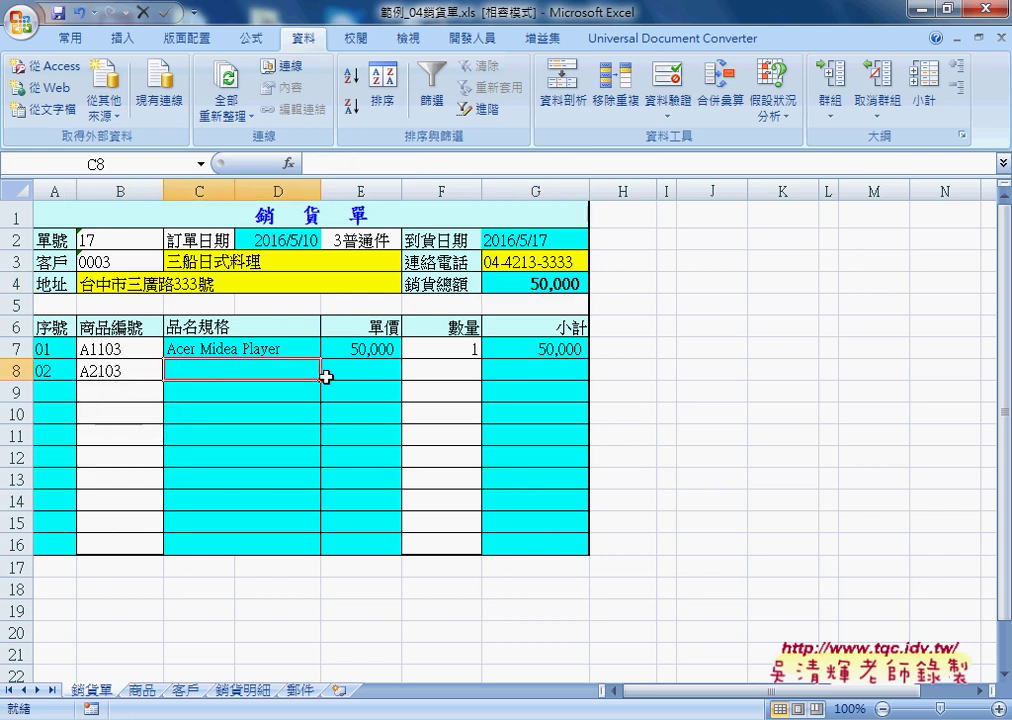
left_click(237, 349)
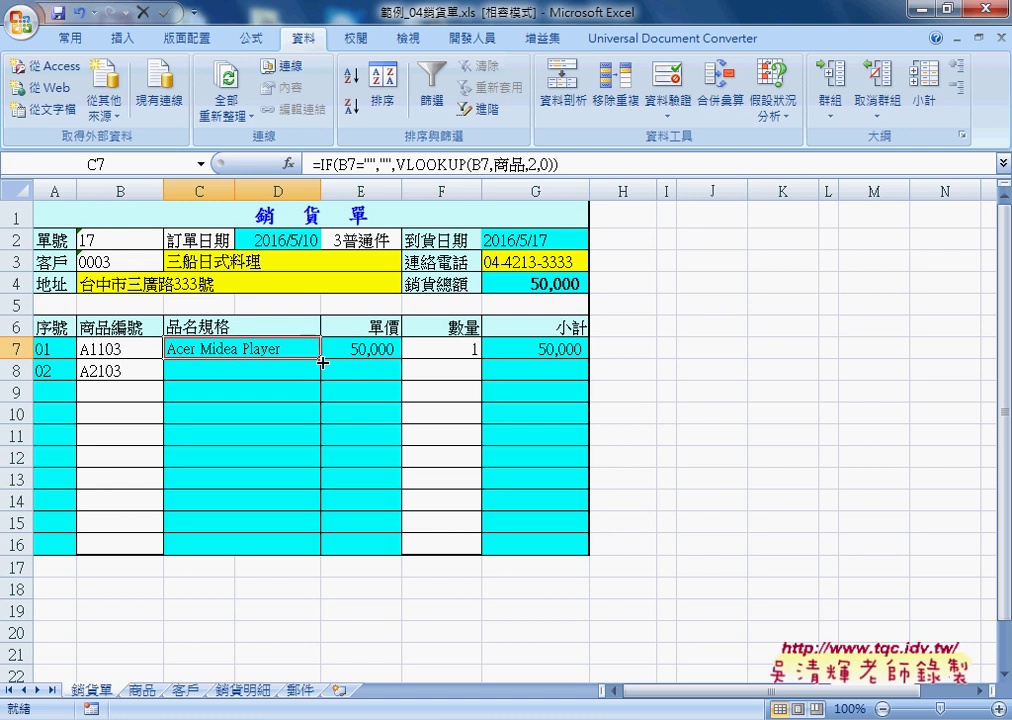
left_click_drag(320, 358, 320, 555)
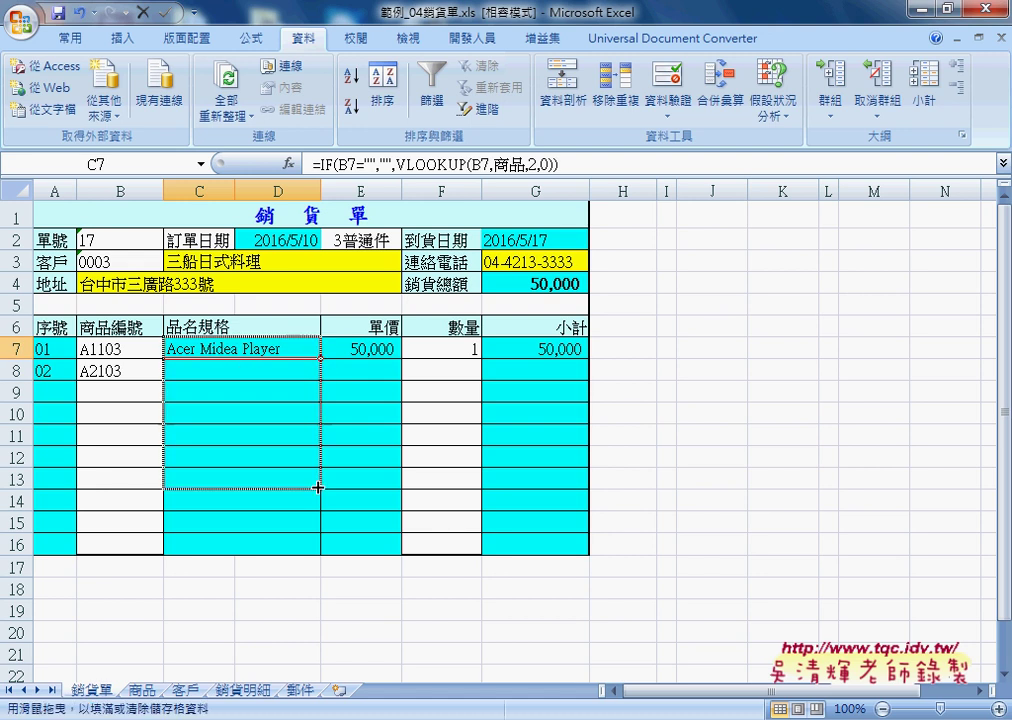
left_click(380, 349)
left_click_drag(401, 358, 388, 556)
left_click(553, 350)
left_click(555, 368)
left_click(553, 349)
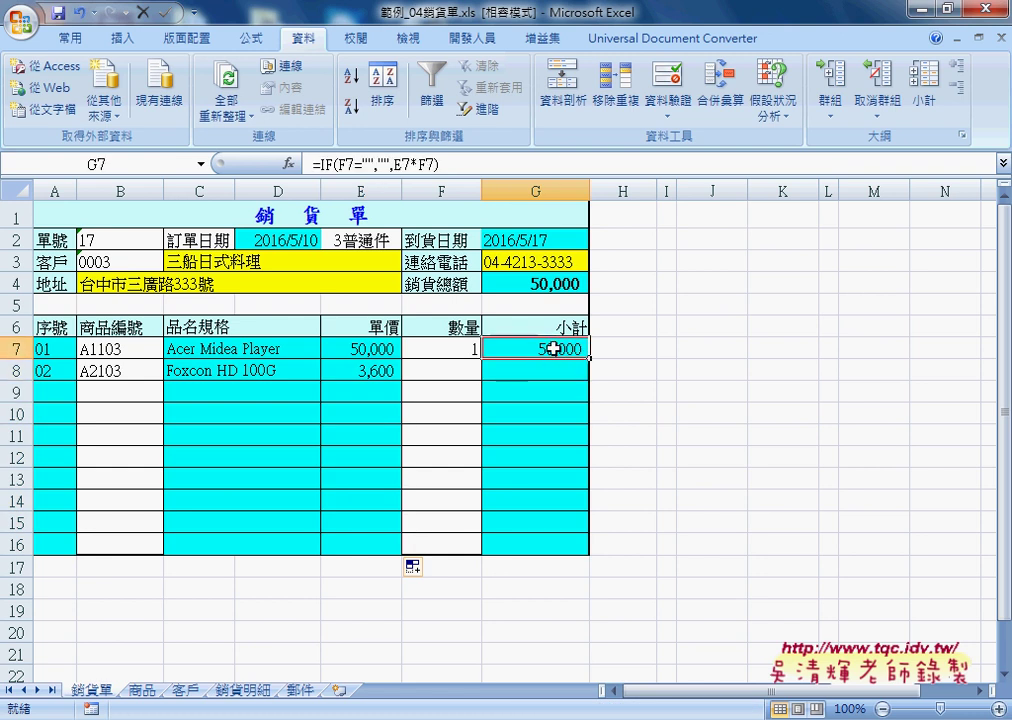
left_click_drag(589, 357, 586, 553)
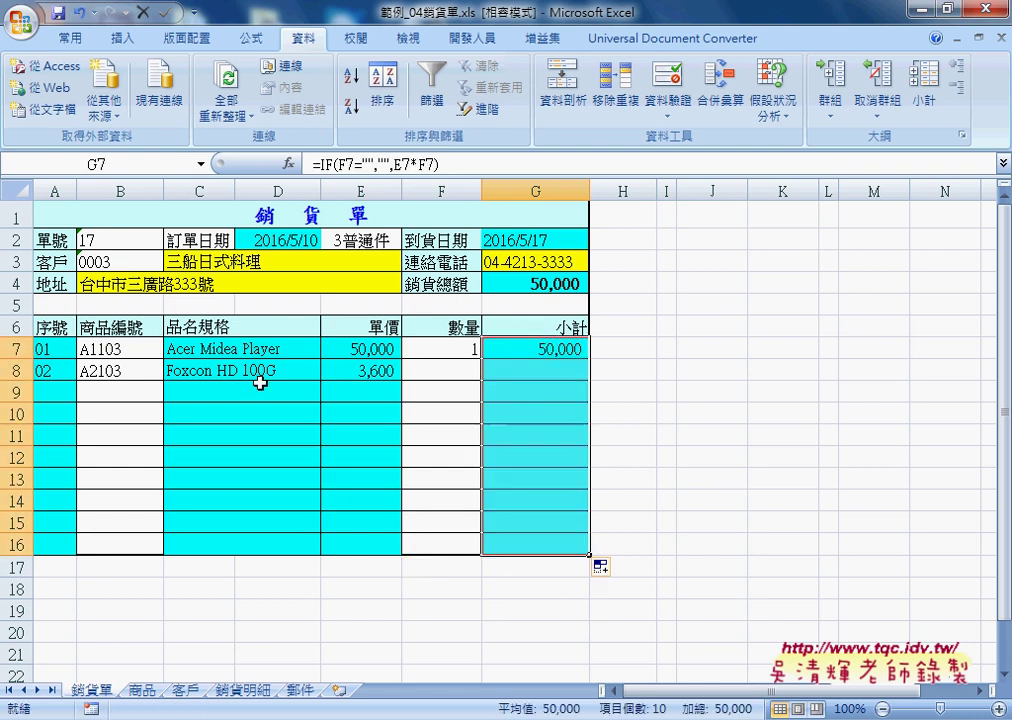
Step: Set F8's quantity to 5, giving an 18,000 subtotal and a 68,000 total
left_click(470, 372)
left_click(490, 370)
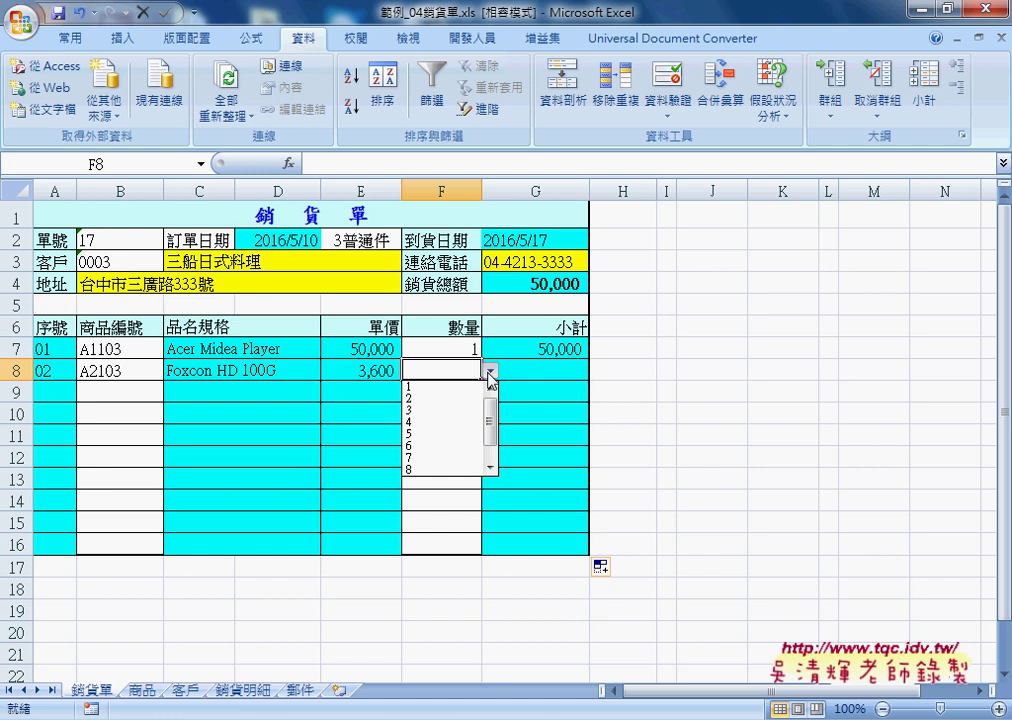
left_click(457, 436)
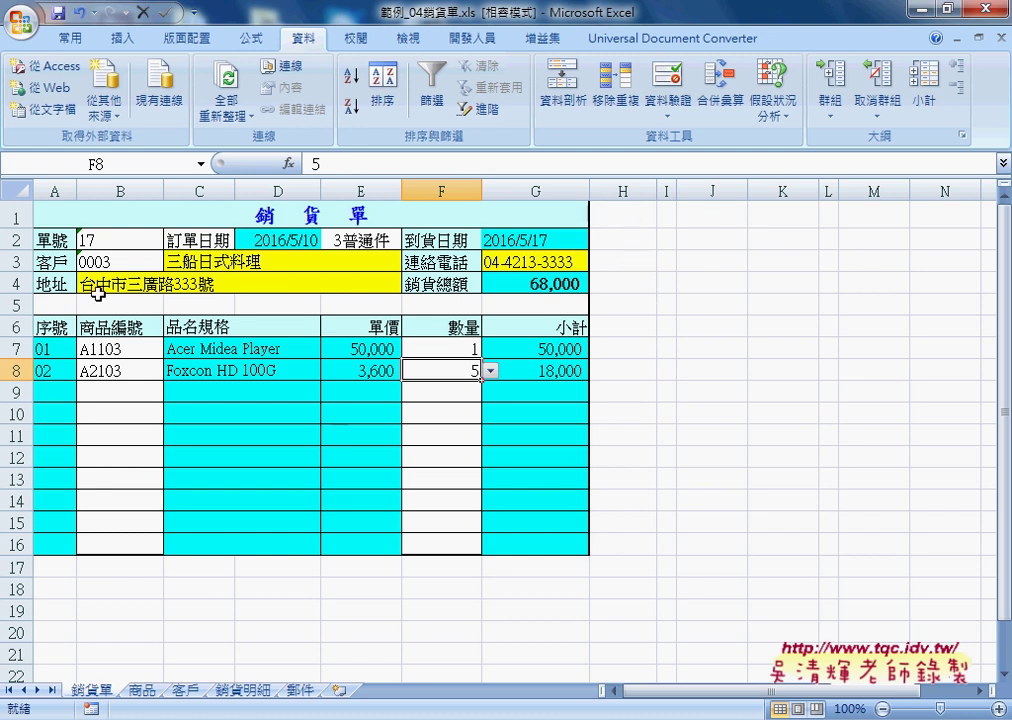
left_click(100, 240)
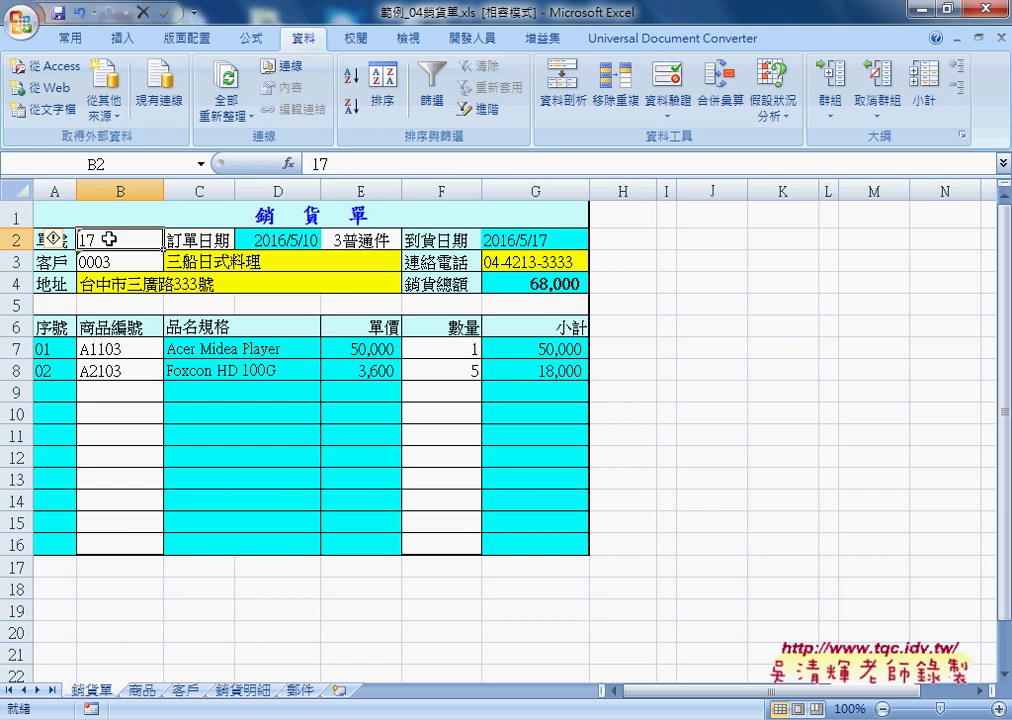
left_click(244, 690)
left_click(48, 494)
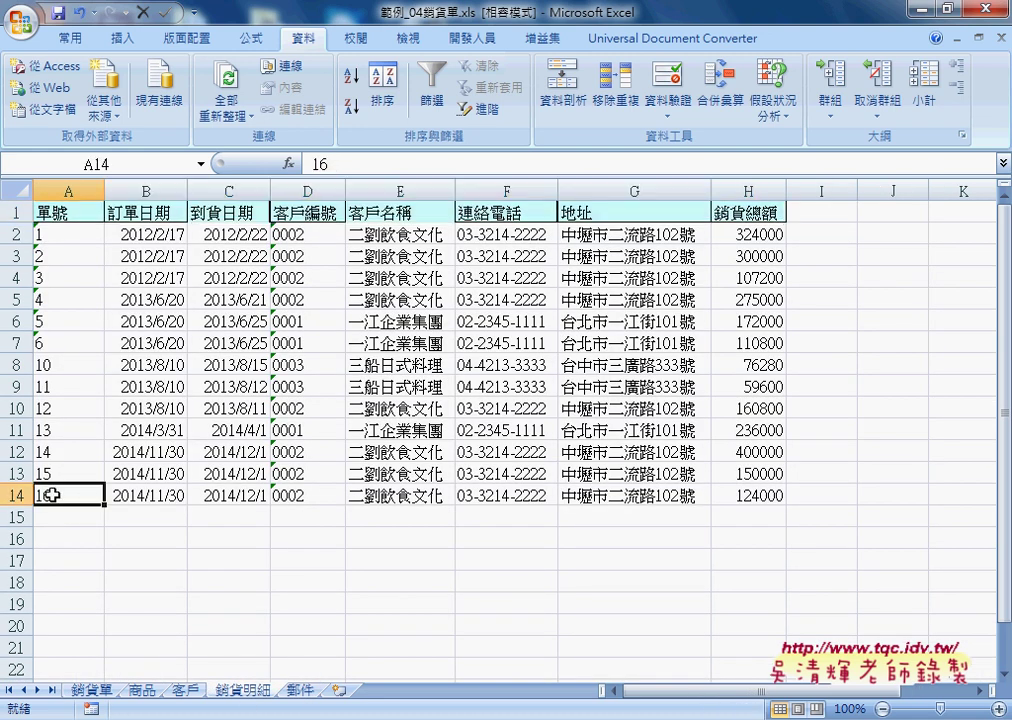
left_click_drag(60, 520, 748, 516)
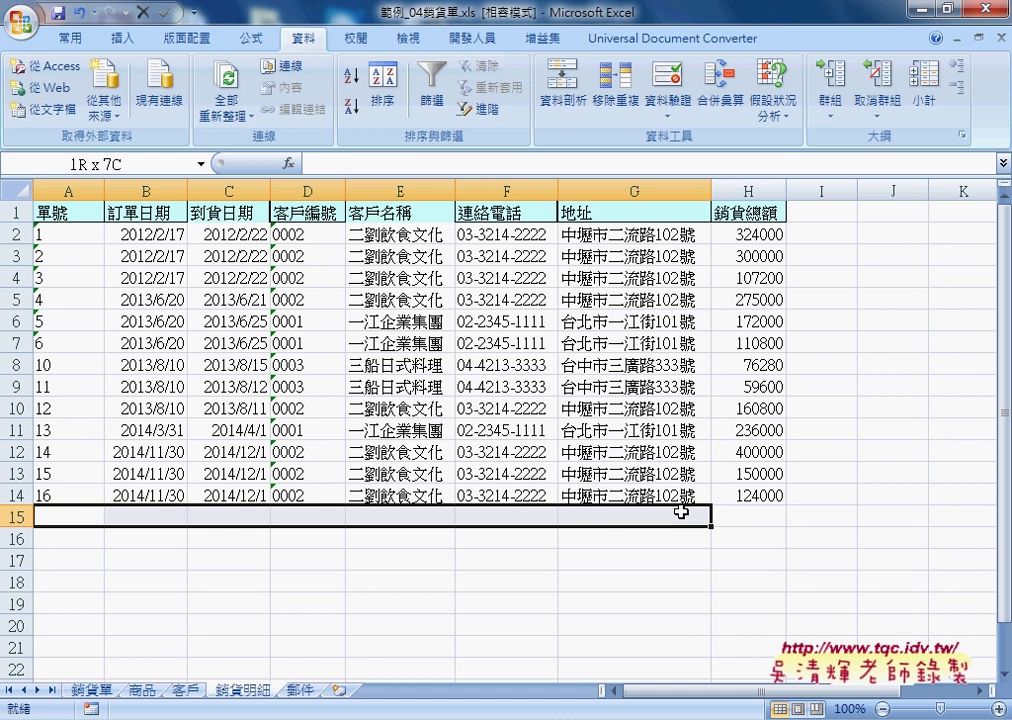
left_click(95, 690)
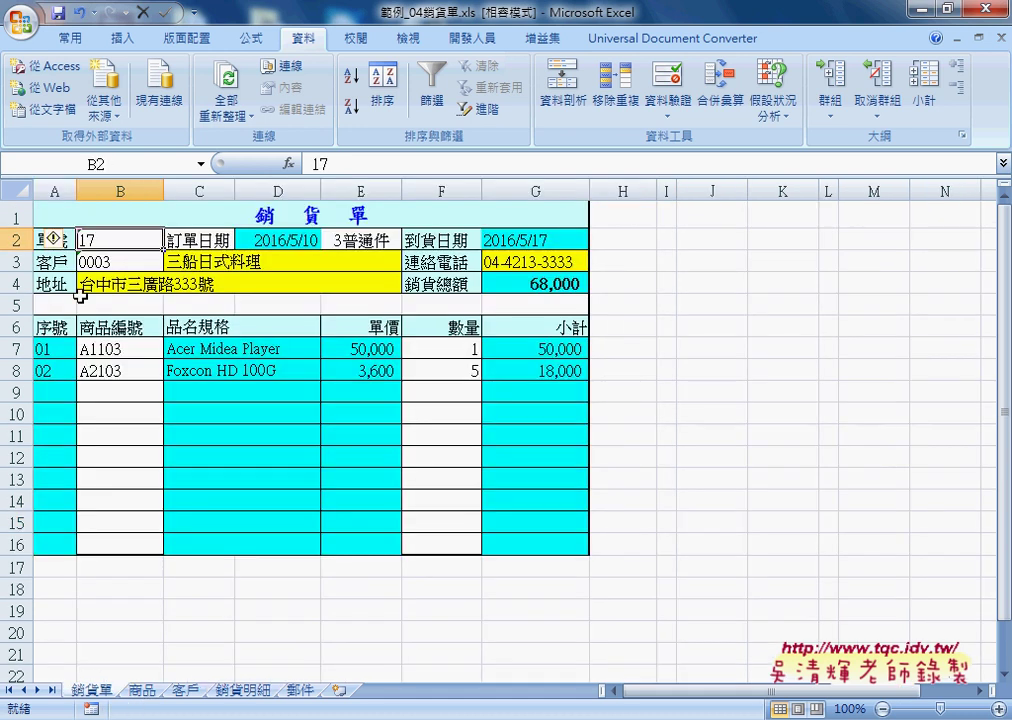
mouse_move(92, 240)
left_mouse_down()
mouse_move(116, 256)
mouse_move(542, 282)
left_mouse_up()
left_click(252, 690)
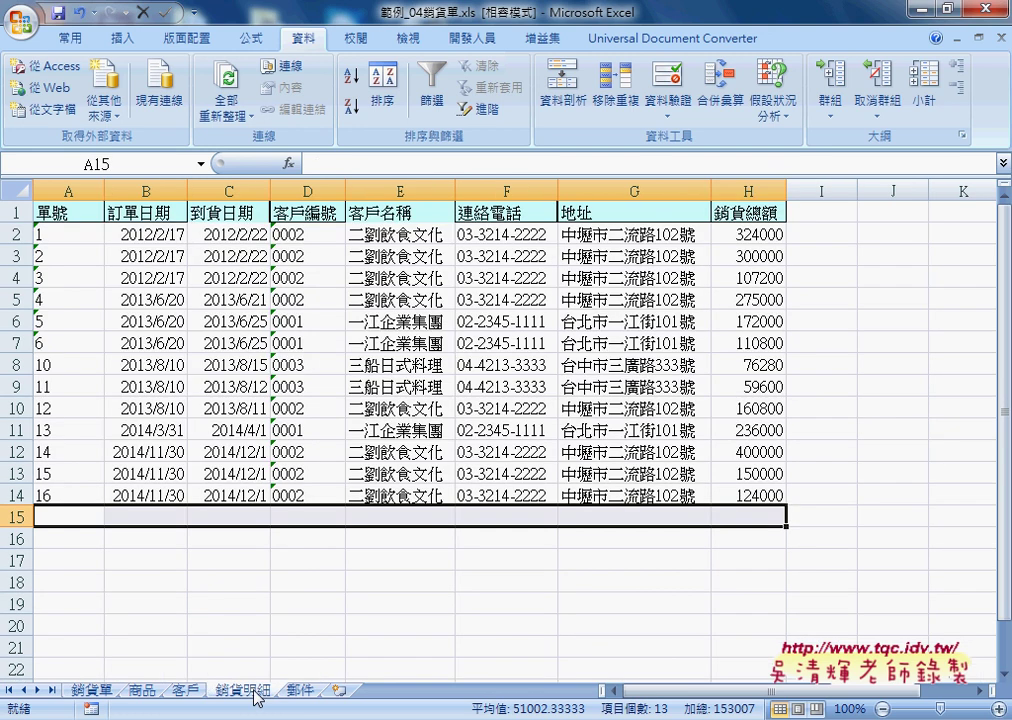
left_click(92, 690)
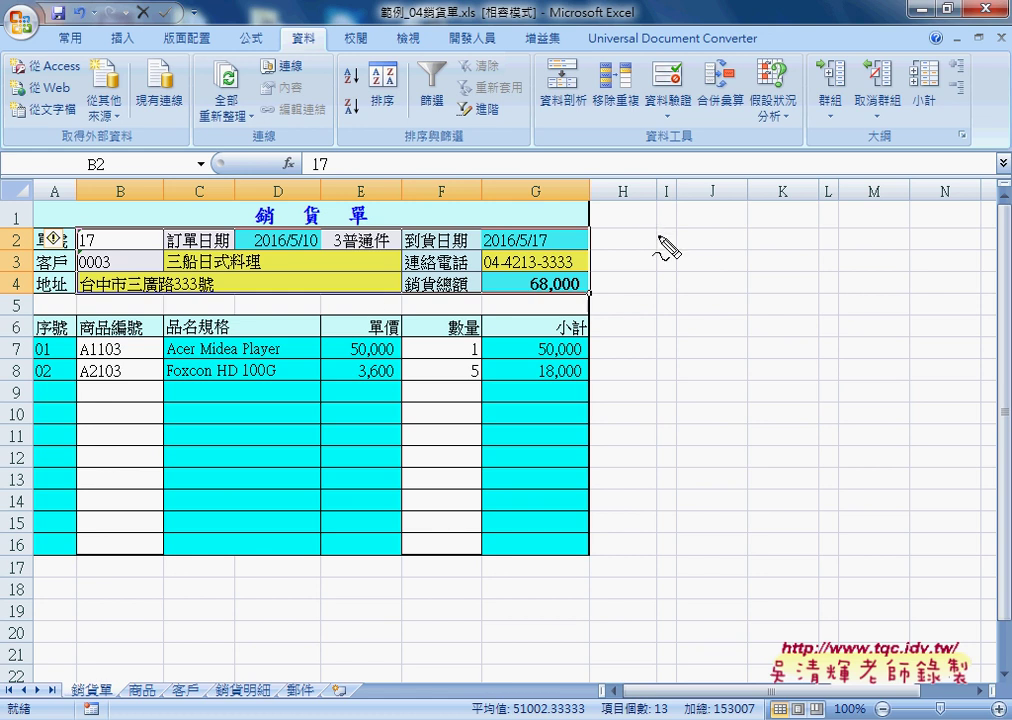
left_click_drag(626, 232, 701, 257)
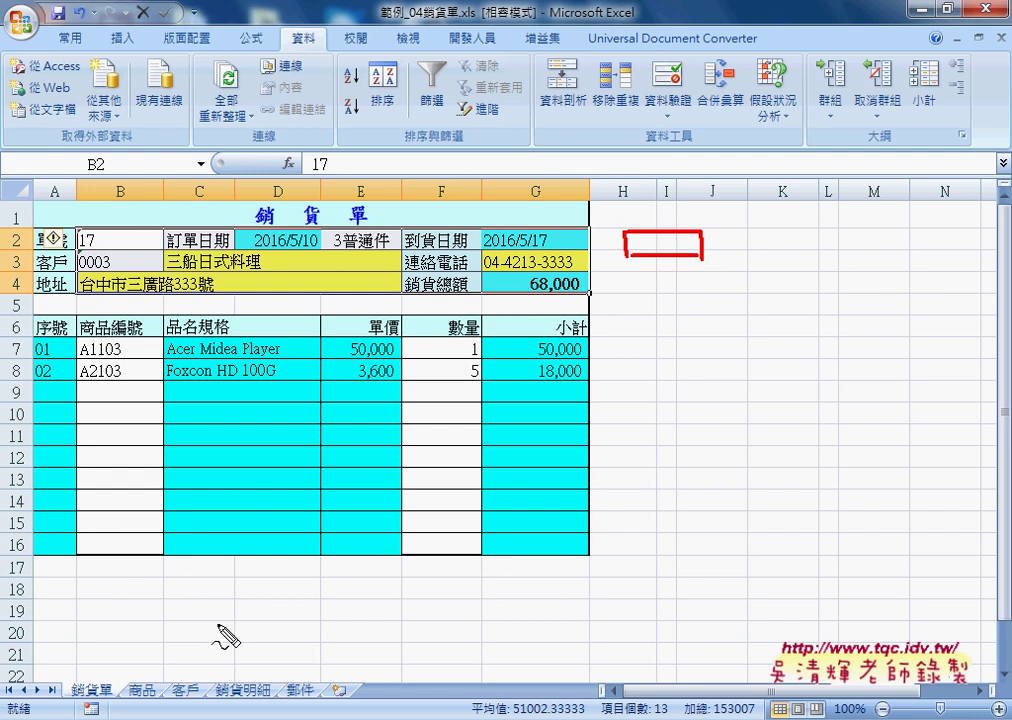
mouse_move(229, 700)
left_mouse_down()
mouse_move(285, 705)
mouse_move(226, 682)
left_mouse_up()
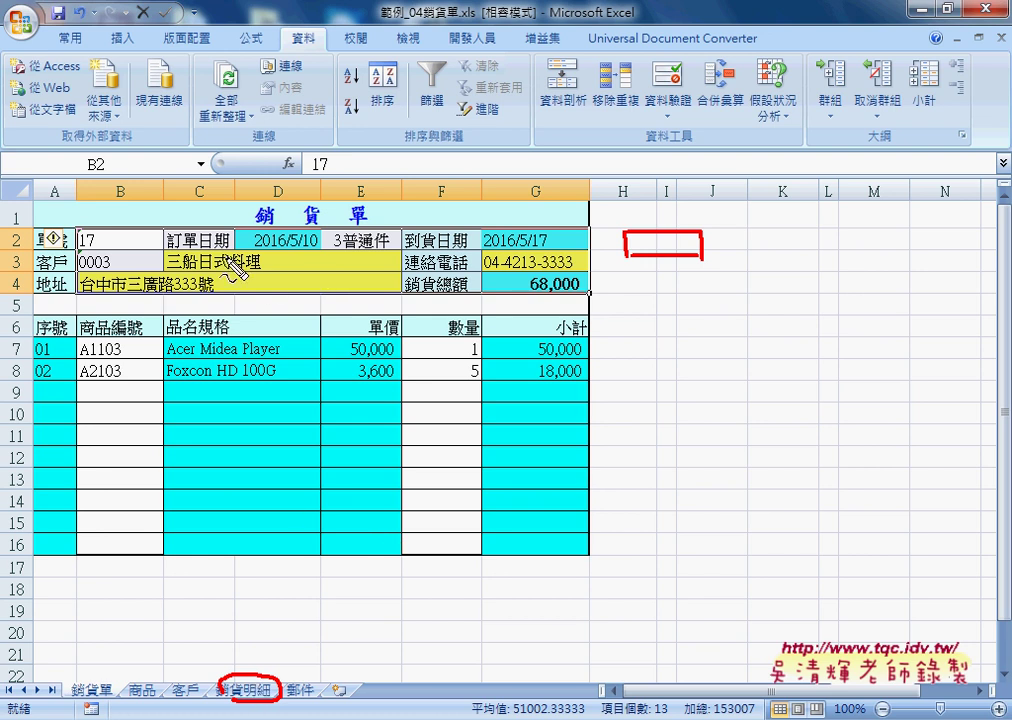
mouse_move(135, 343)
left_mouse_down()
mouse_move(116, 376)
mouse_move(133, 378)
left_mouse_up()
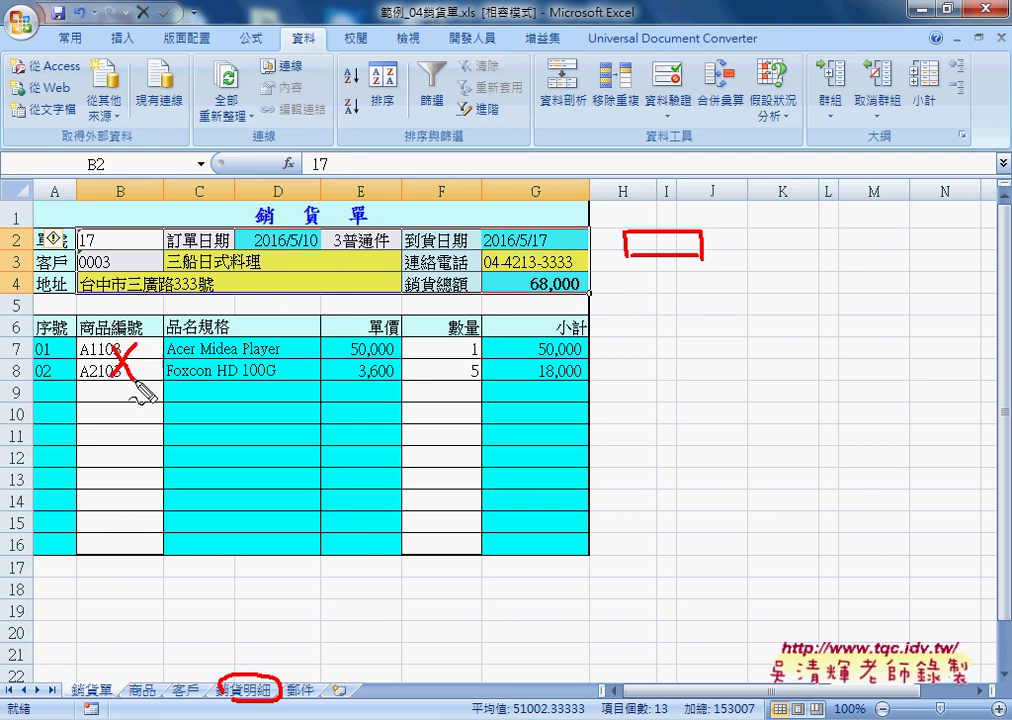
mouse_move(469, 347)
left_mouse_down()
mouse_move(449, 377)
mouse_move(472, 383)
left_mouse_up()
mouse_move(97, 250)
left_mouse_down()
mouse_move(80, 232)
mouse_move(124, 237)
mouse_move(116, 247)
mouse_move(129, 251)
left_mouse_up()
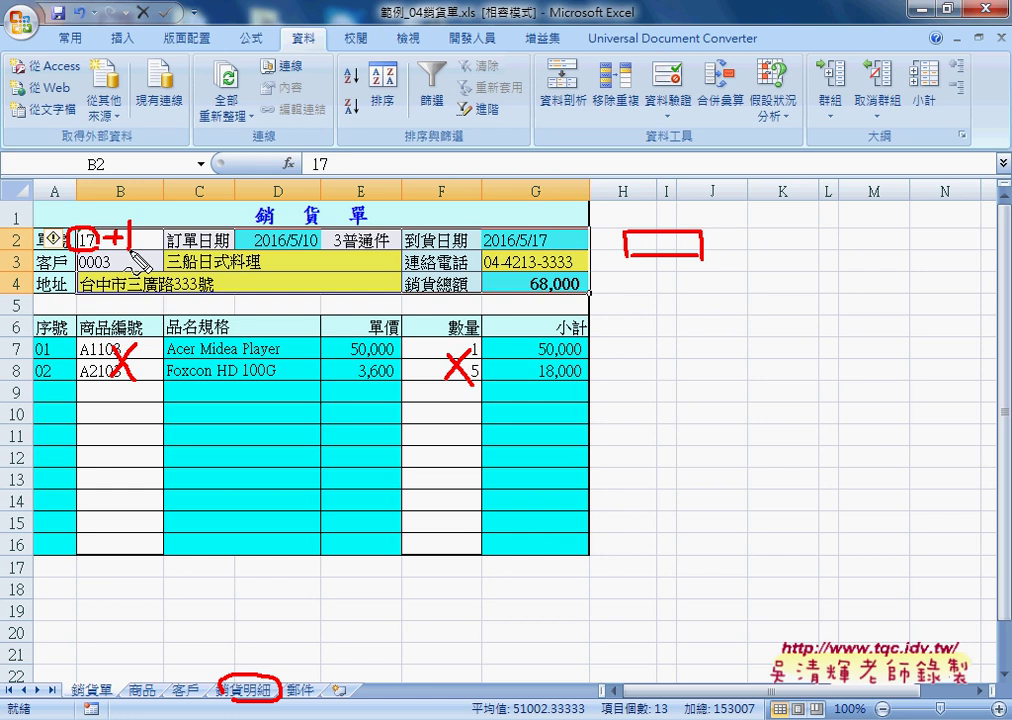
key("Escape")
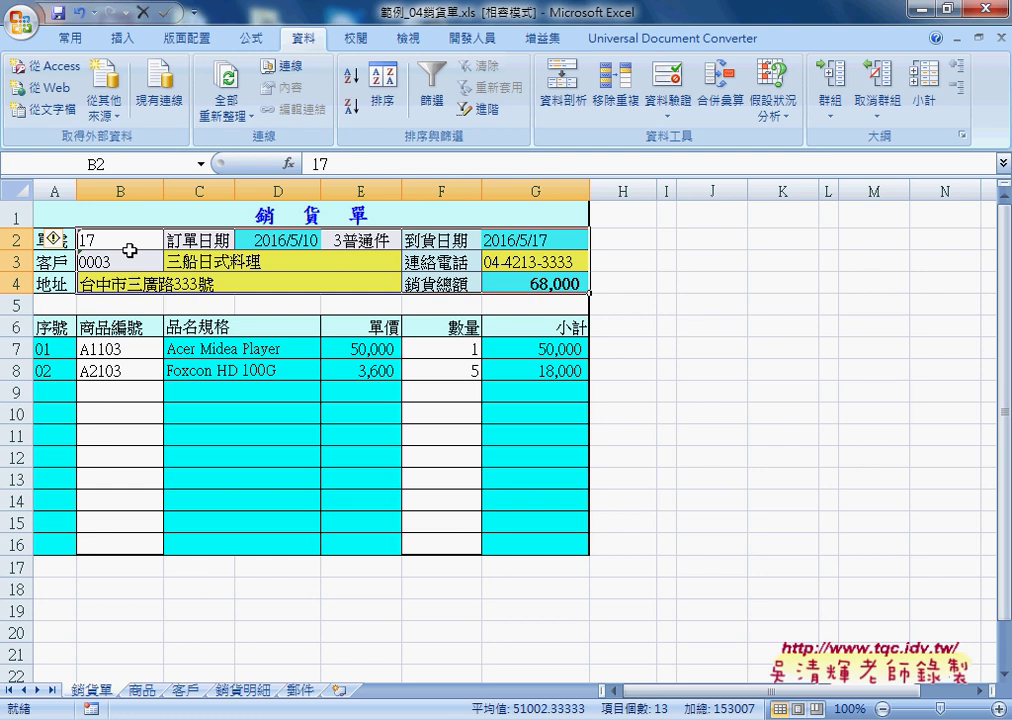
left_click(281, 265)
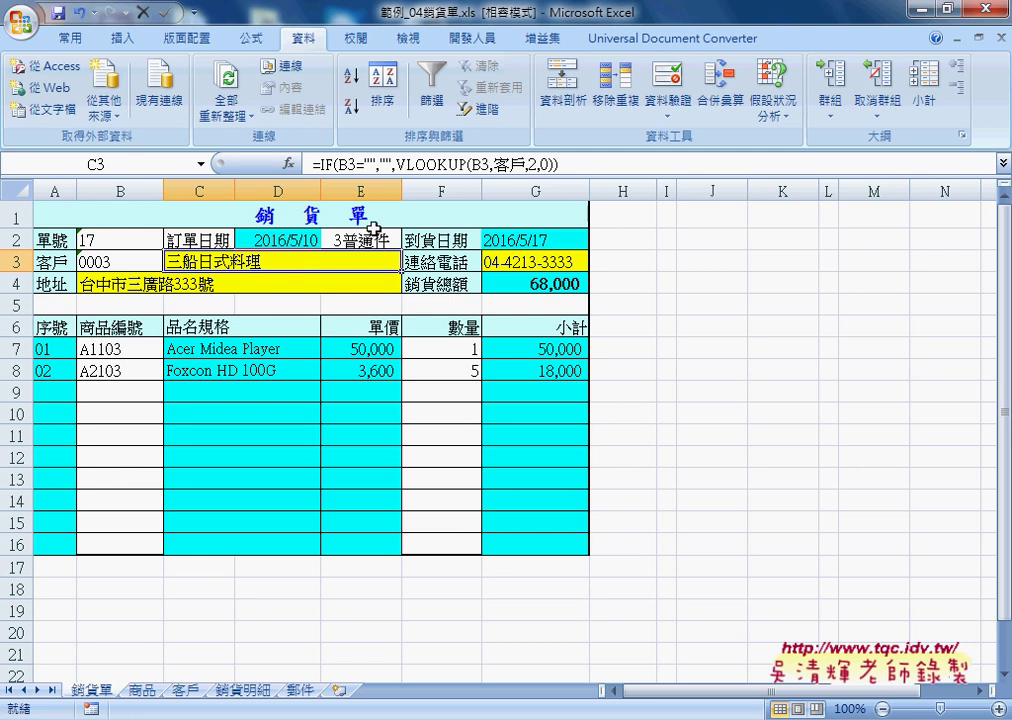
left_click(281, 240)
left_click(530, 247)
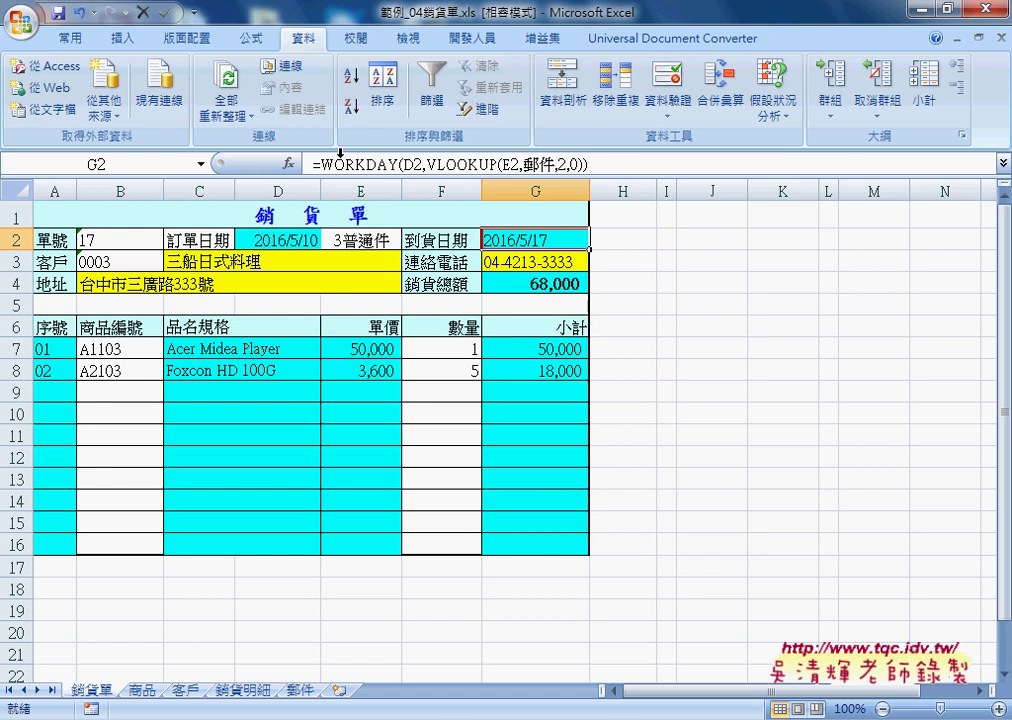
left_click(181, 262)
left_click(176, 281)
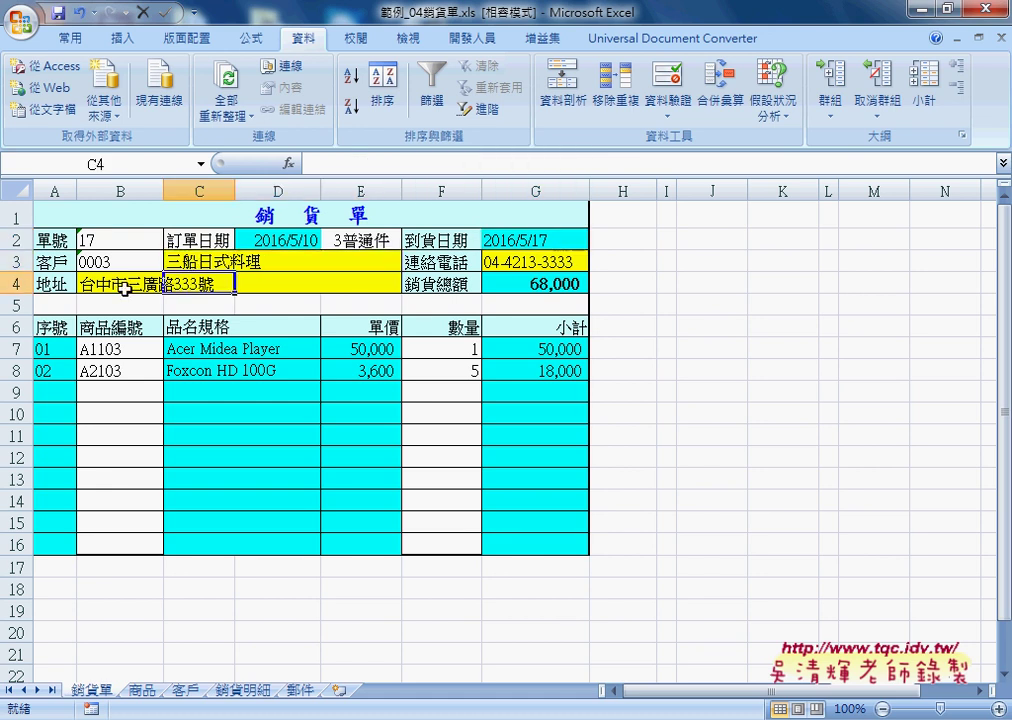
left_click(124, 287)
left_click(526, 262)
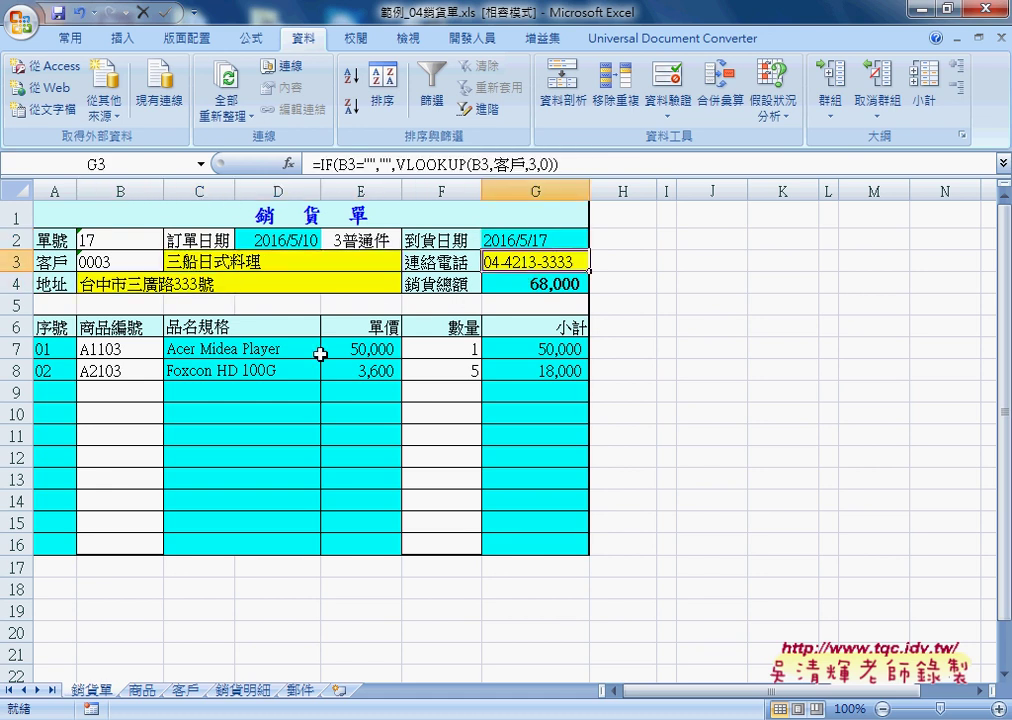
left_click(269, 360)
left_click(178, 376)
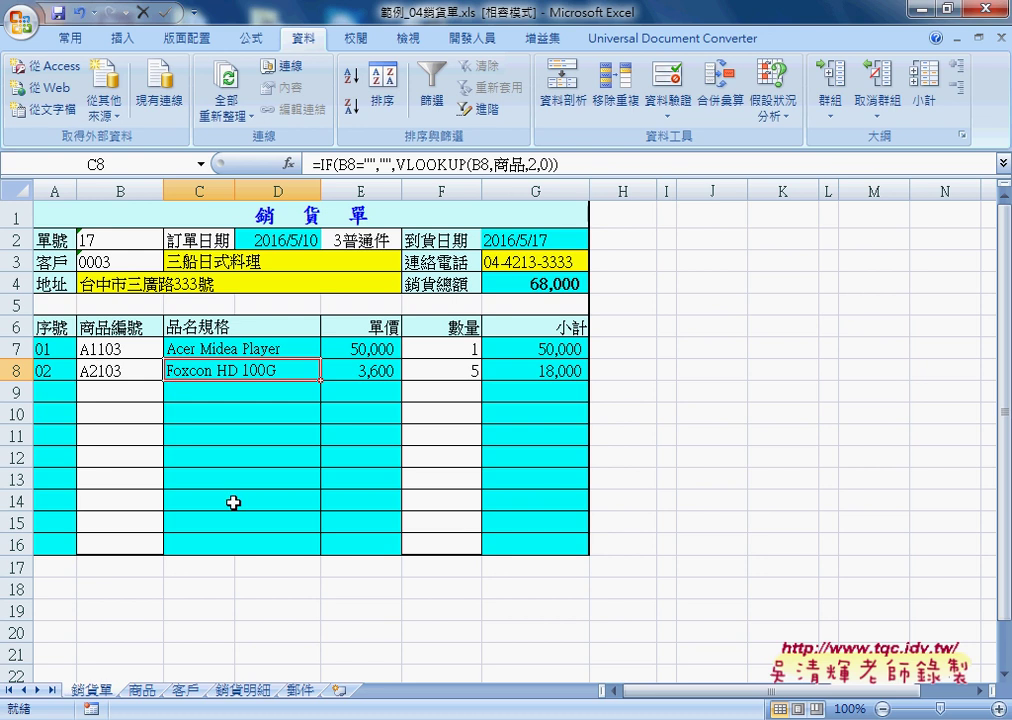
left_click_drag(233, 348, 242, 540)
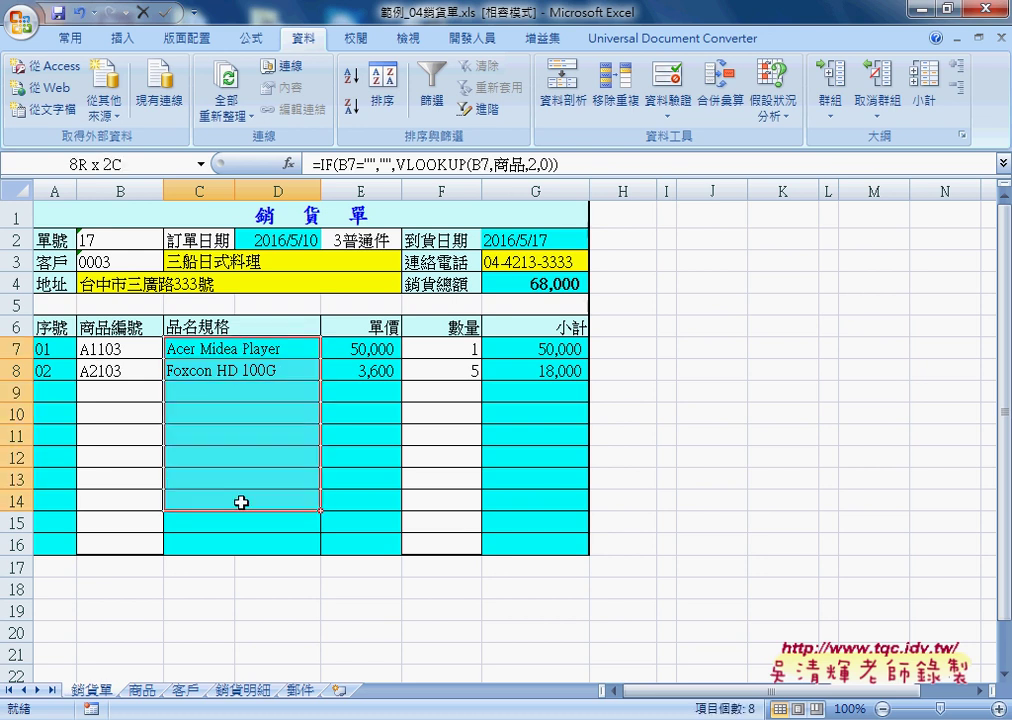
left_click_drag(366, 350, 366, 538)
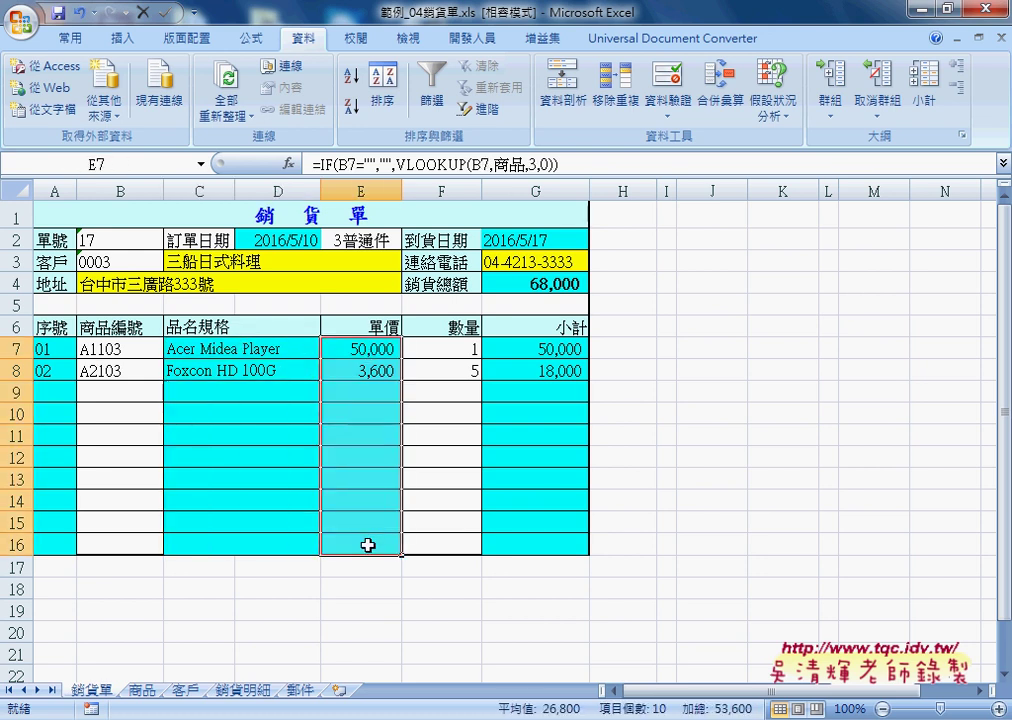
left_click_drag(545, 348, 542, 538)
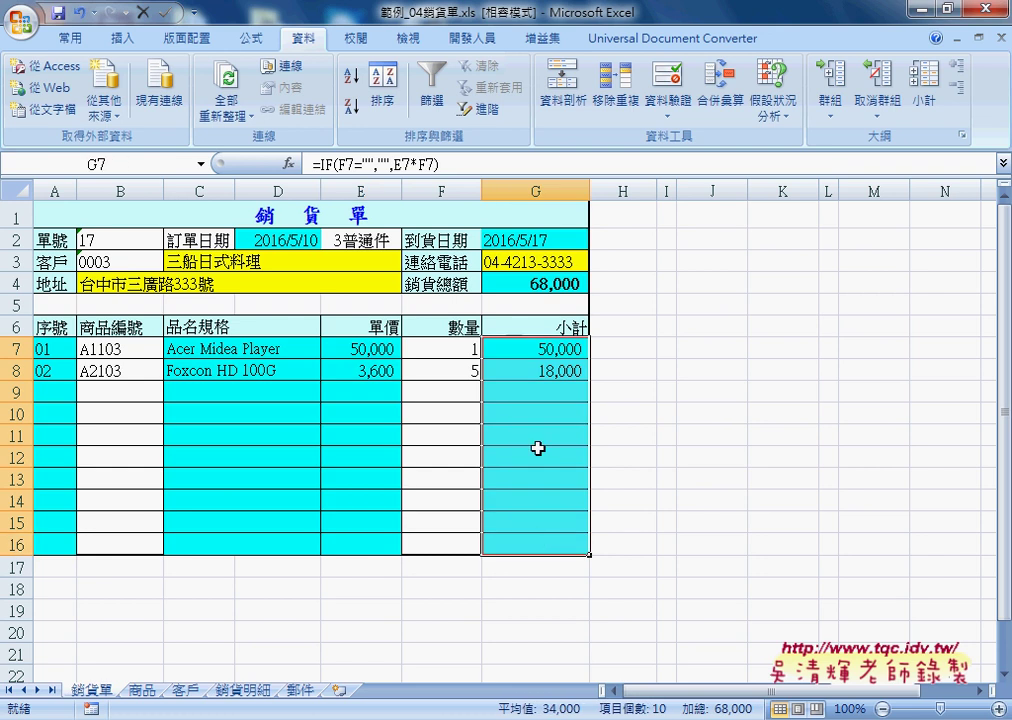
left_click(378, 350)
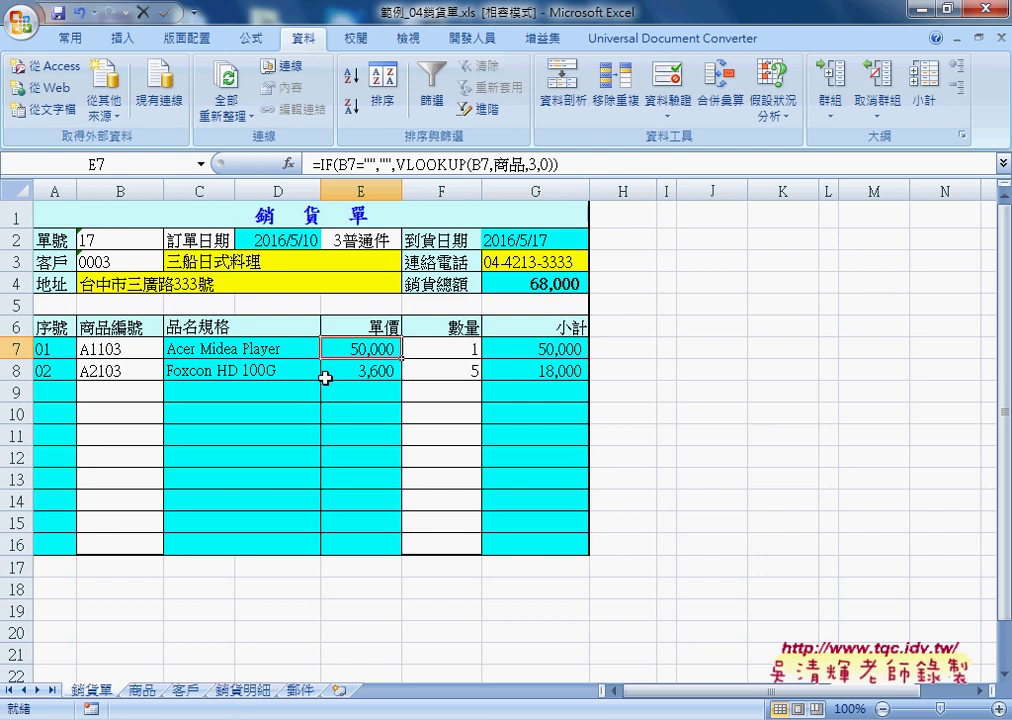
left_click(238, 345)
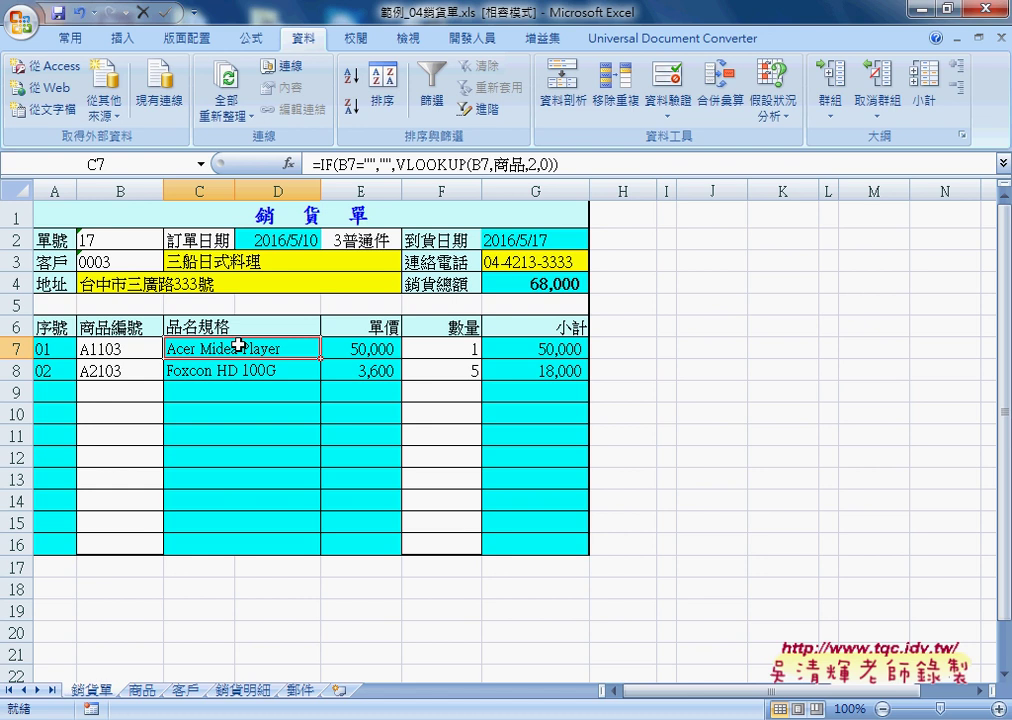
left_click(360, 347)
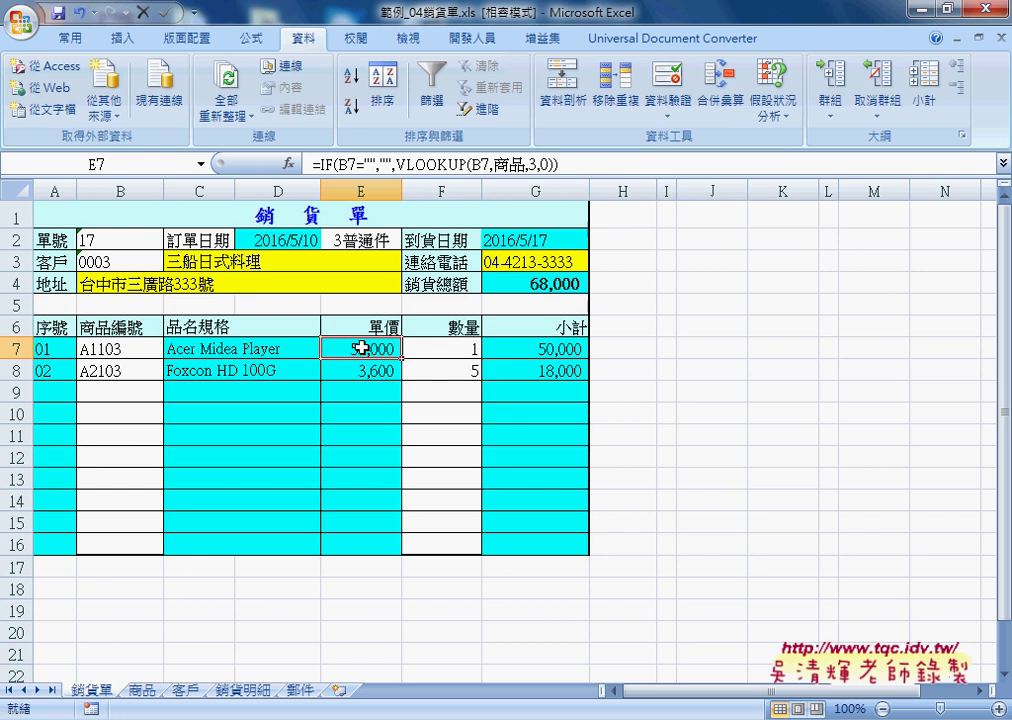
left_click(510, 241)
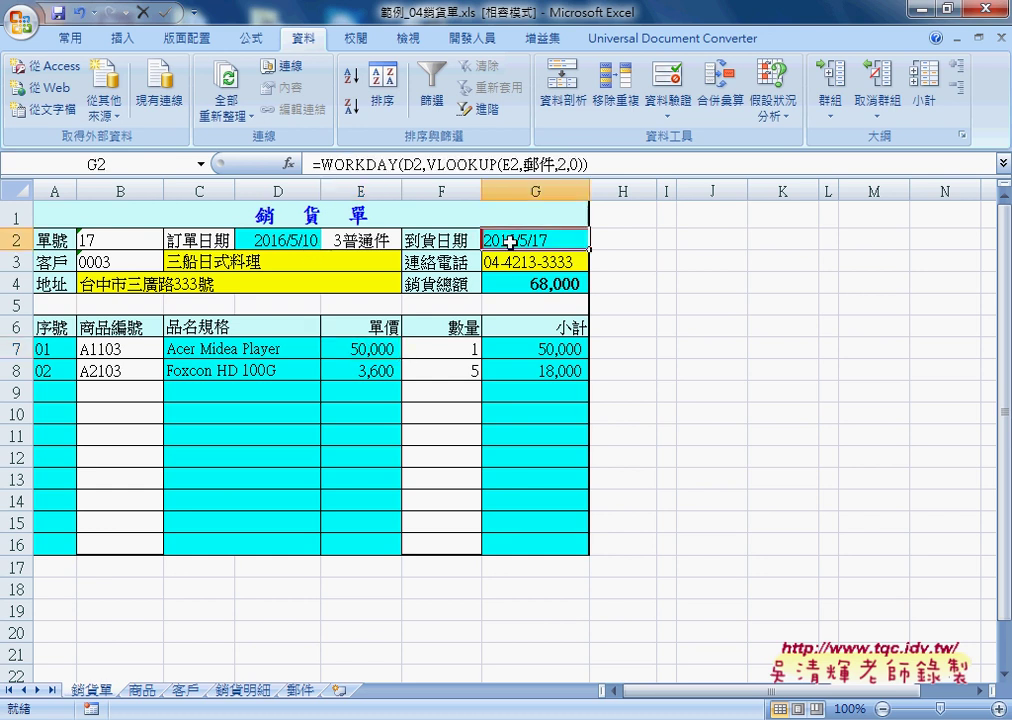
left_click(128, 264)
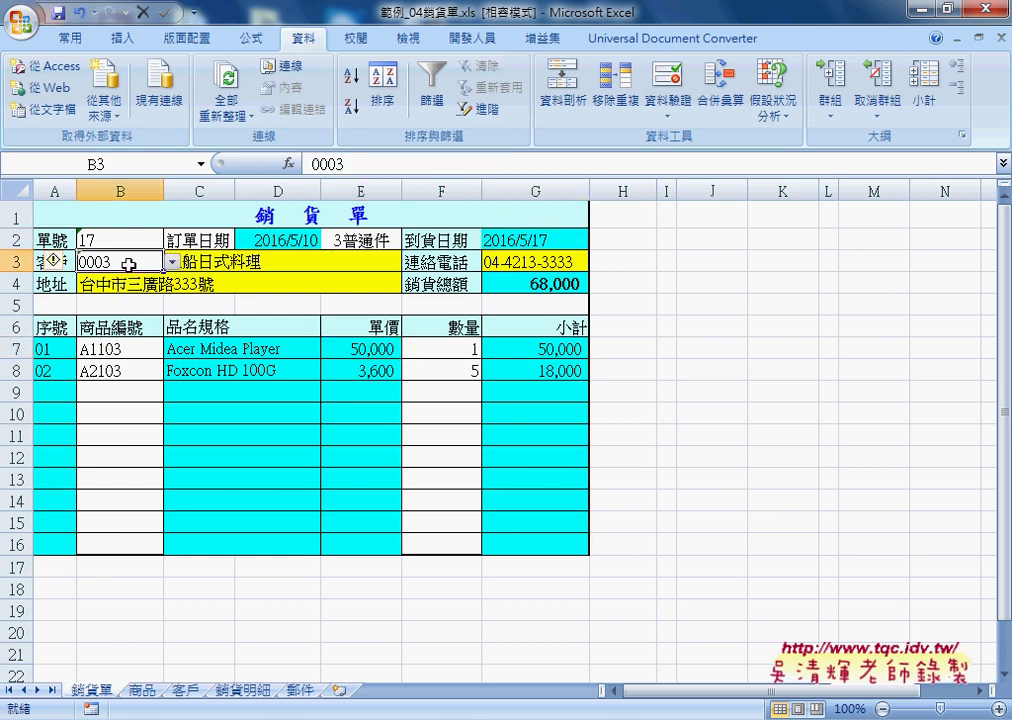
left_click(105, 350)
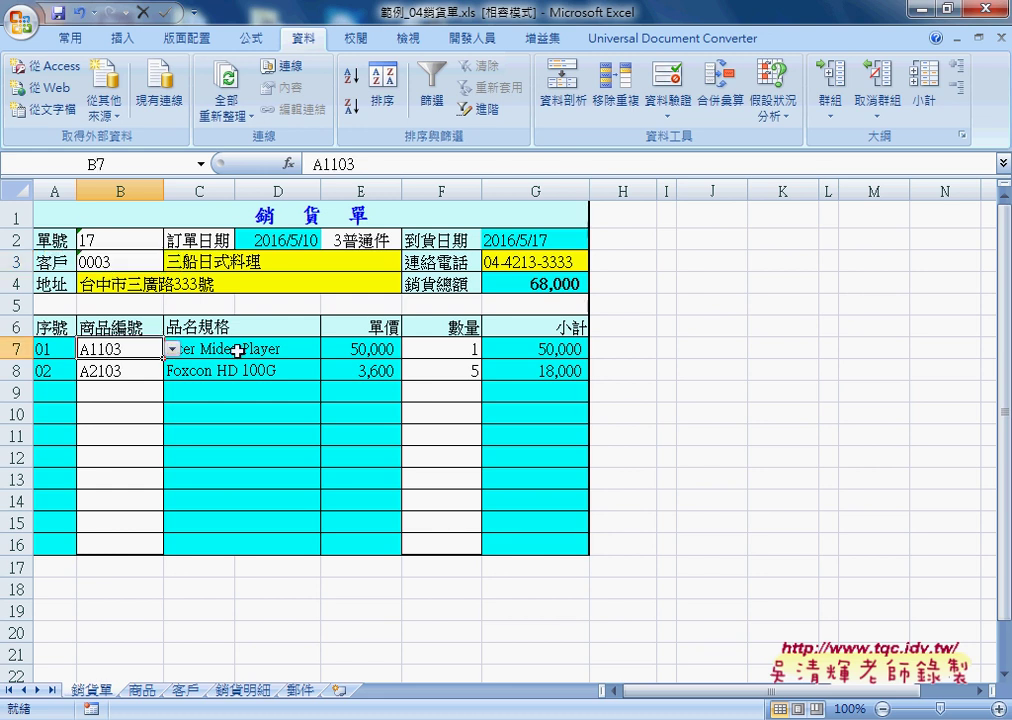
left_click(50, 352)
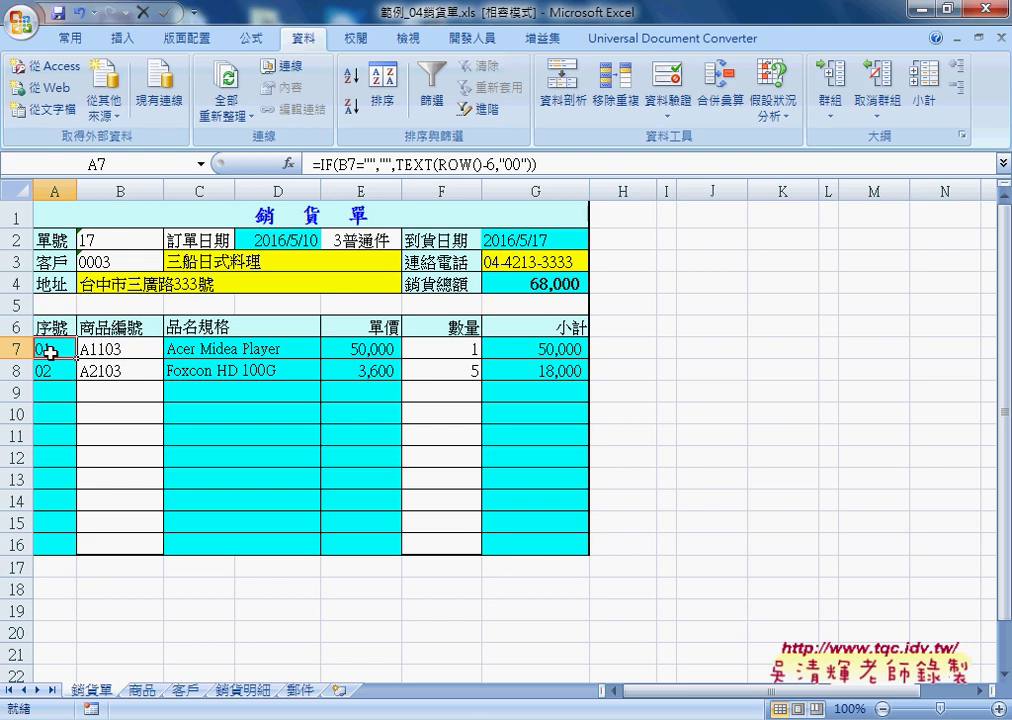
left_click(207, 352)
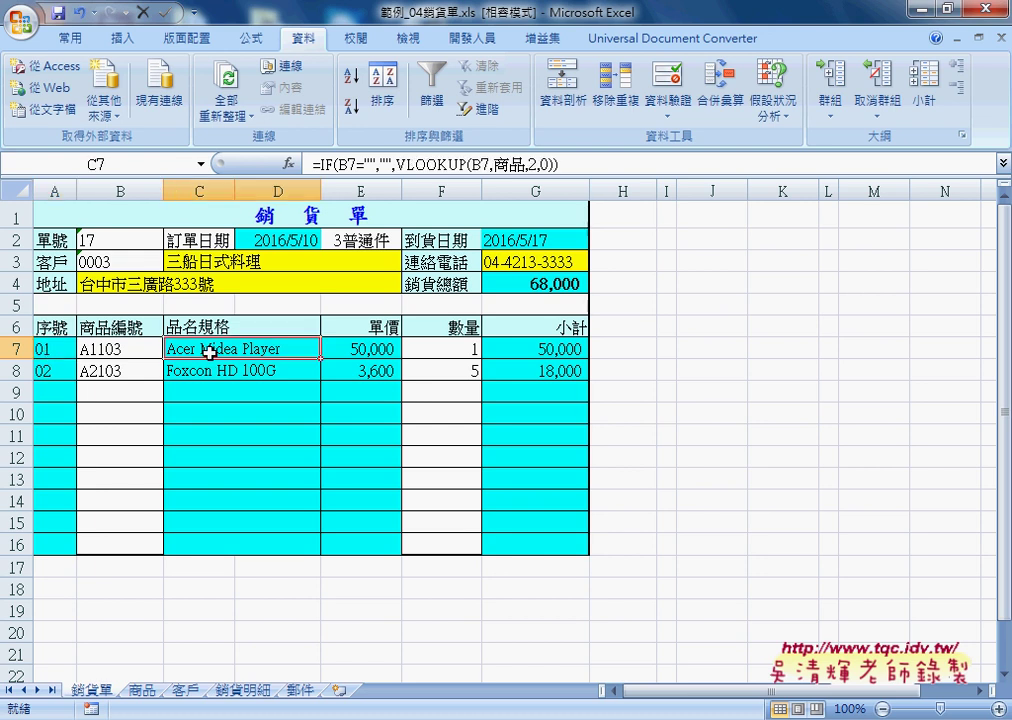